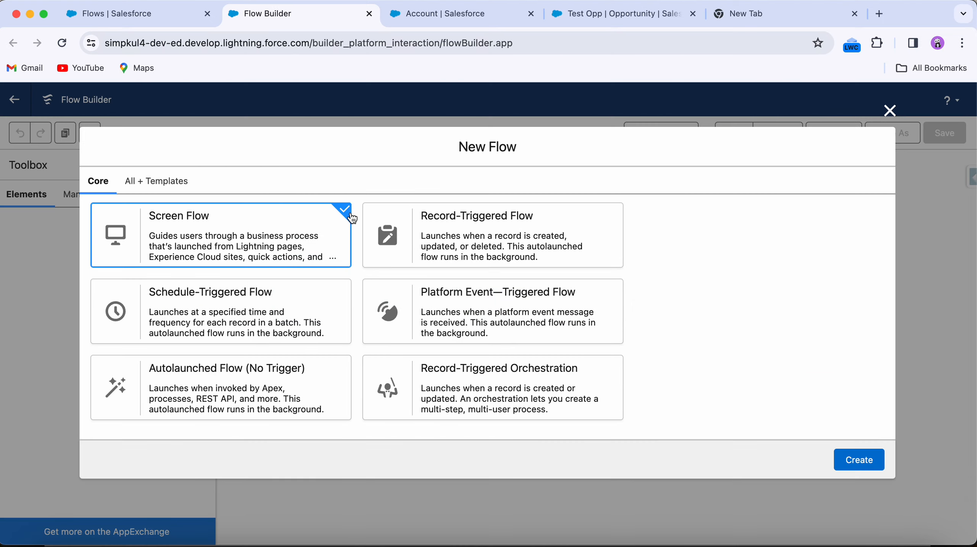
- Look up the email field in the Account object's Fields & Relationships and check its API name
{"action": "left_click", "coordinate": [432, 15]}
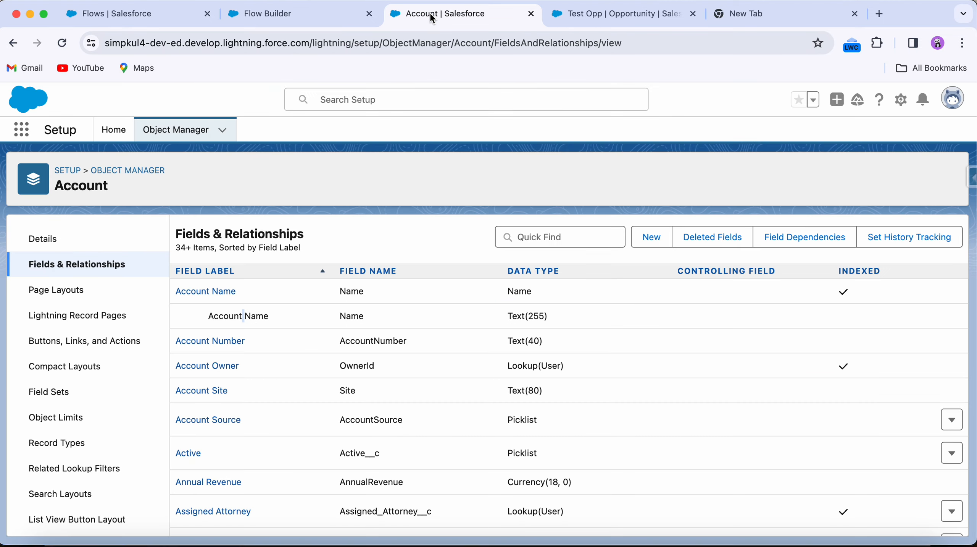
{"action": "left_click", "coordinate": [536, 237]}
{"action": "type", "text": "email"}
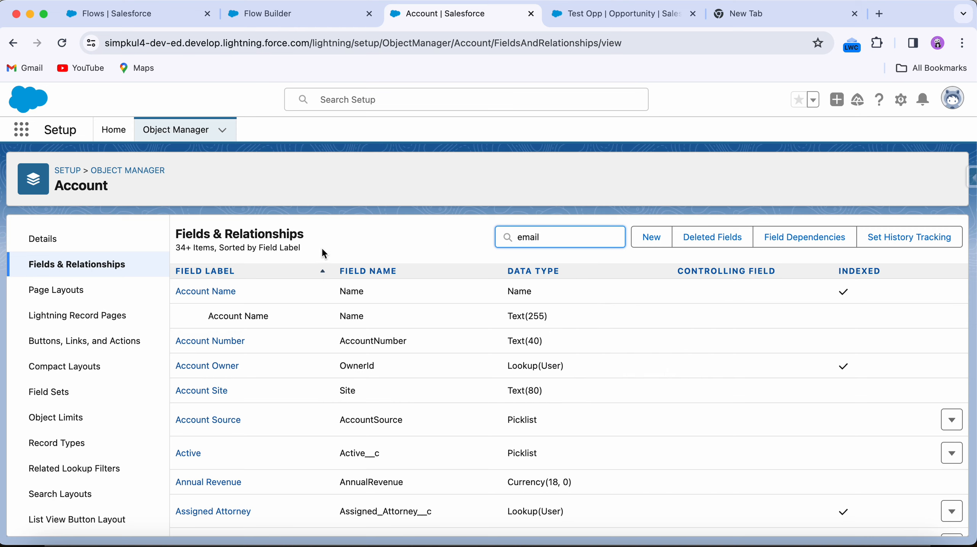
{"action": "left_click", "coordinate": [359, 294]}
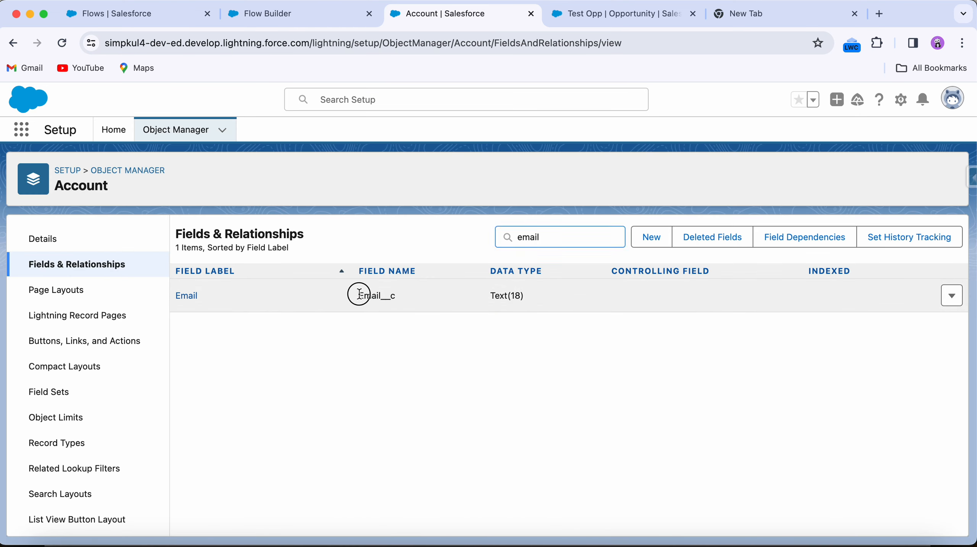
{"action": "left_click_drag", "start_coordinate": [360, 294], "coordinate": [395, 294]}
{"action": "left_click", "coordinate": [395, 294]}
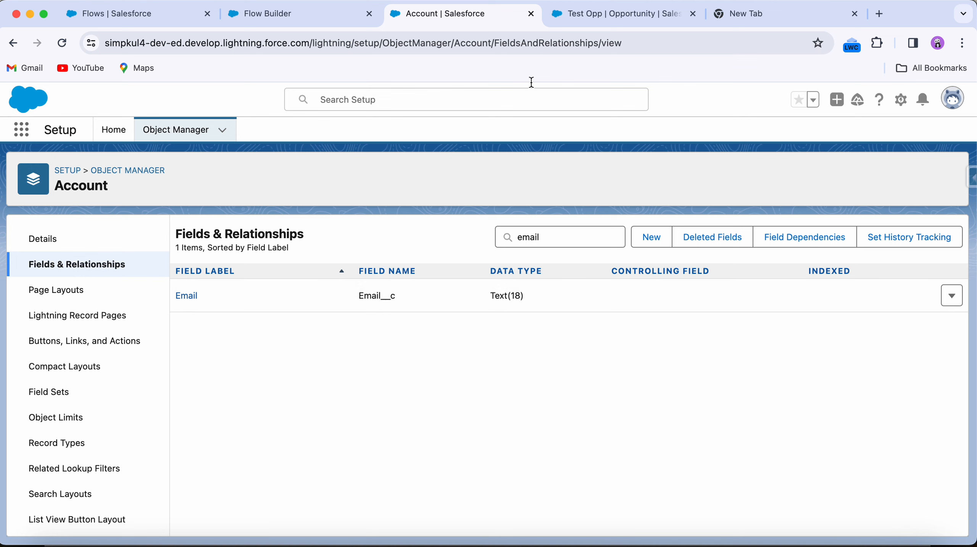
- Return to Flow Builder and create a new Record-Triggered Flow
{"action": "left_click", "coordinate": [284, 13]}
{"action": "left_click", "coordinate": [489, 265]}
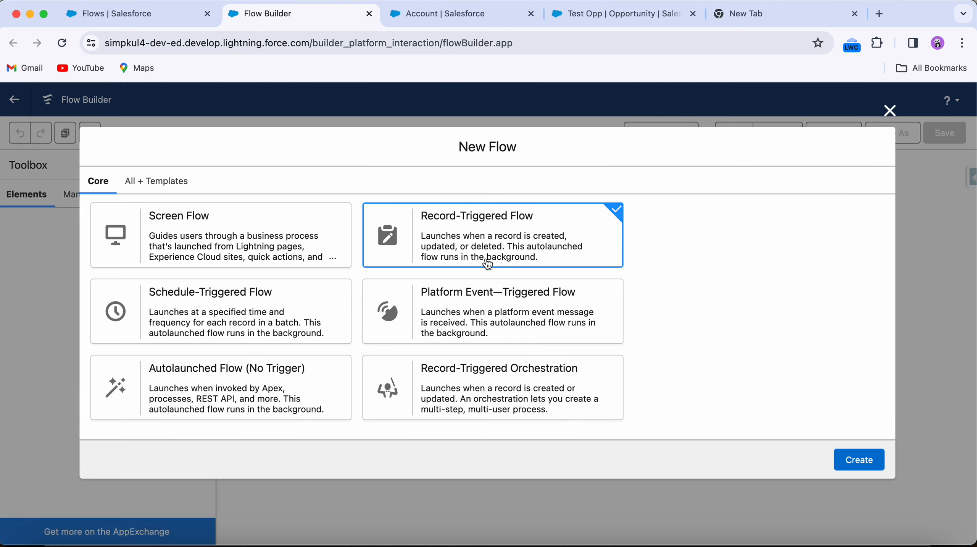
{"action": "left_click", "coordinate": [859, 459]}
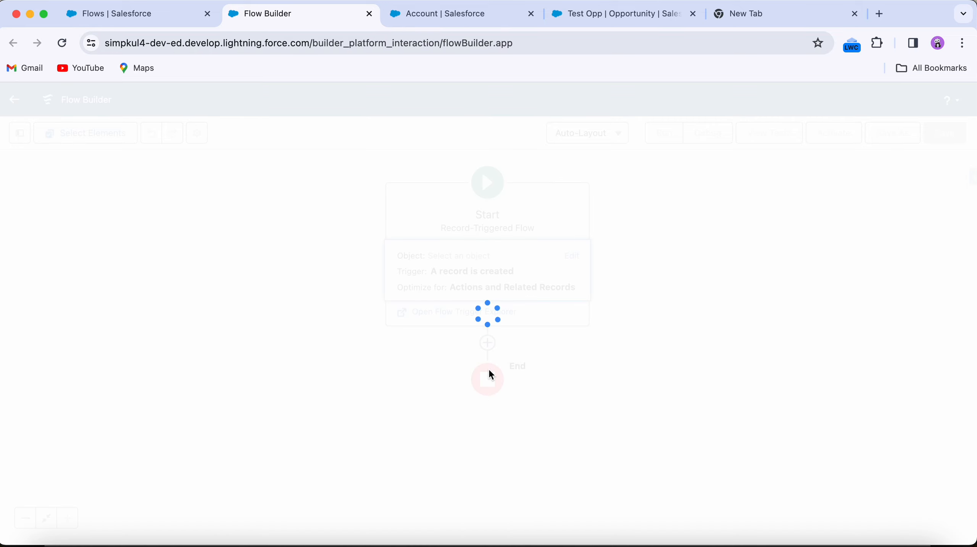
- Set the flow's object to Account and trigger it when a record is created or updated
{"action": "left_click", "coordinate": [451, 240]}
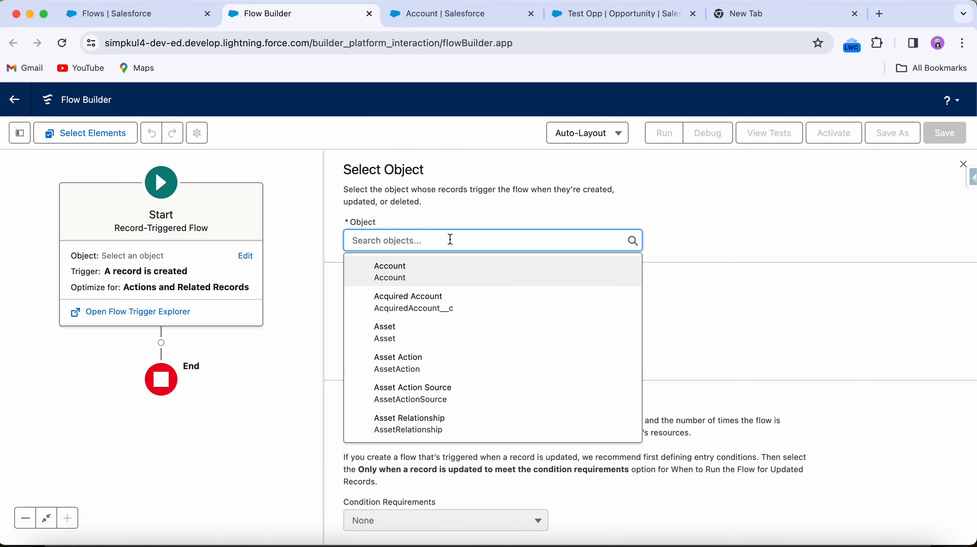
{"action": "left_click", "coordinate": [417, 279]}
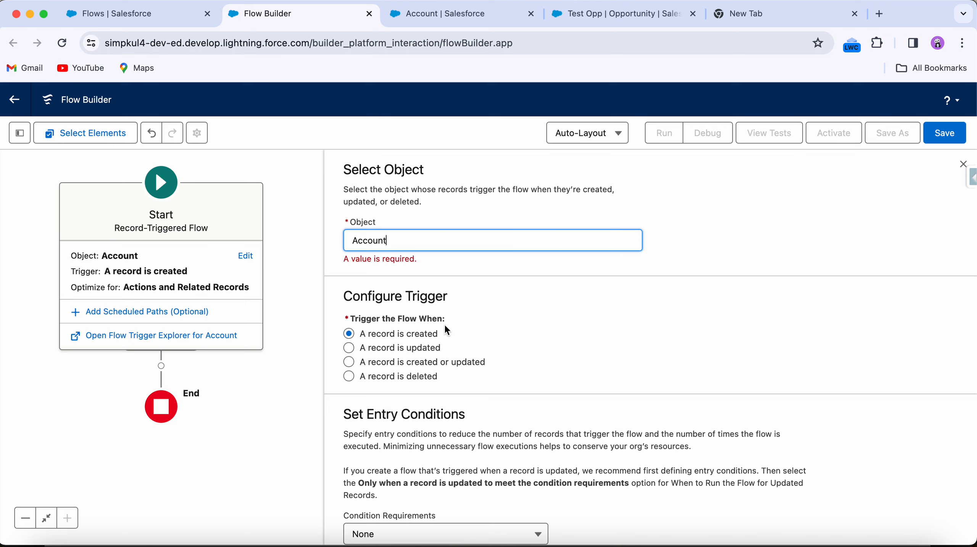
{"action": "left_click", "coordinate": [394, 362]}
- Set the entry conditions to All Conditions Are Met (AND), with Email__c Is Null equal to $GlobalConstant.False
{"action": "scroll", "coordinate": [654, 333], "scroll_direction": "down", "scroll_amount": 3}
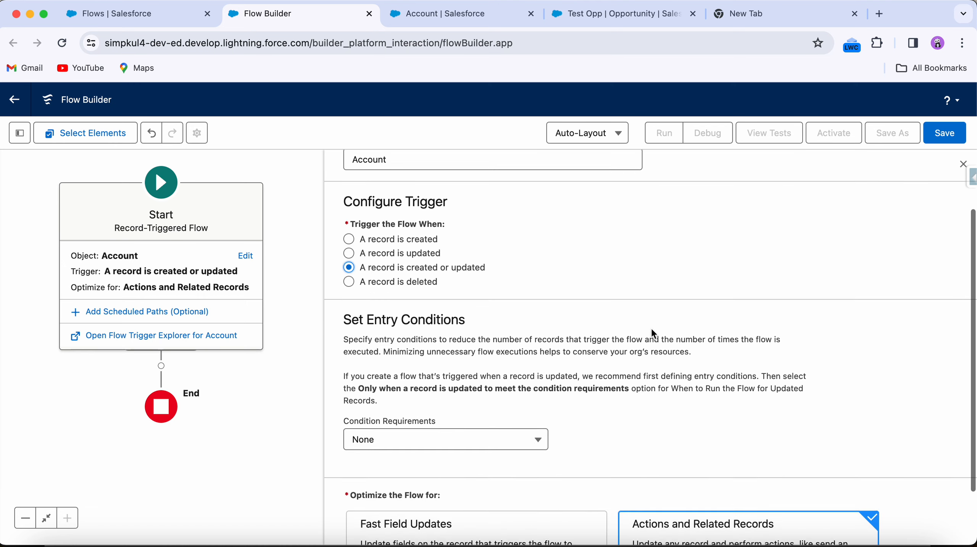
{"action": "scroll", "coordinate": [465, 272], "scroll_direction": "down", "scroll_amount": 2}
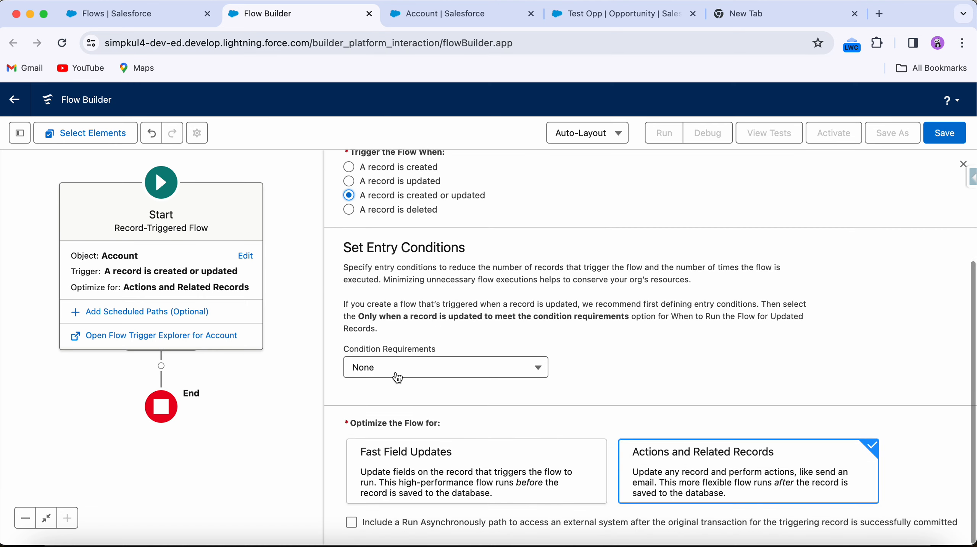
{"action": "left_click", "coordinate": [396, 377]}
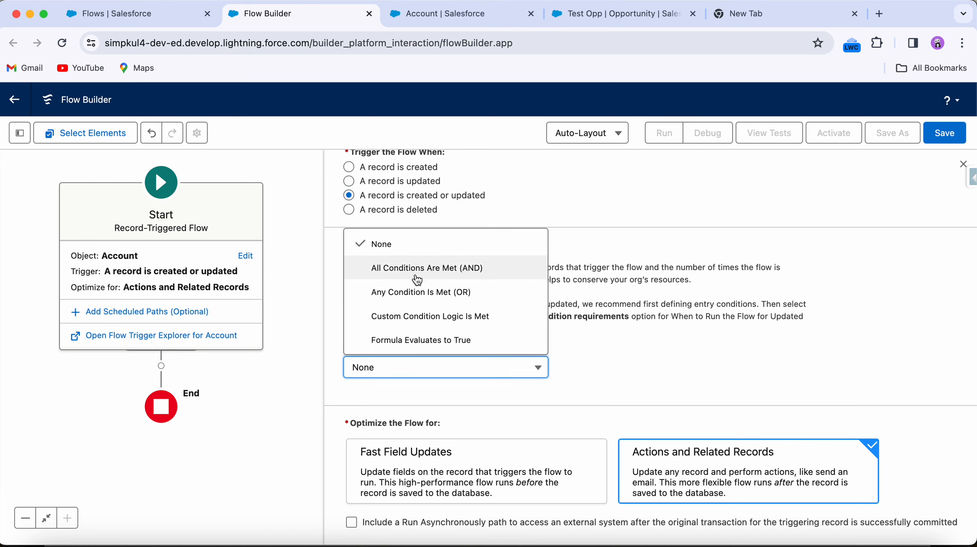
{"action": "left_click", "coordinate": [419, 276]}
{"action": "scroll", "coordinate": [419, 276], "scroll_direction": "down", "scroll_amount": 3}
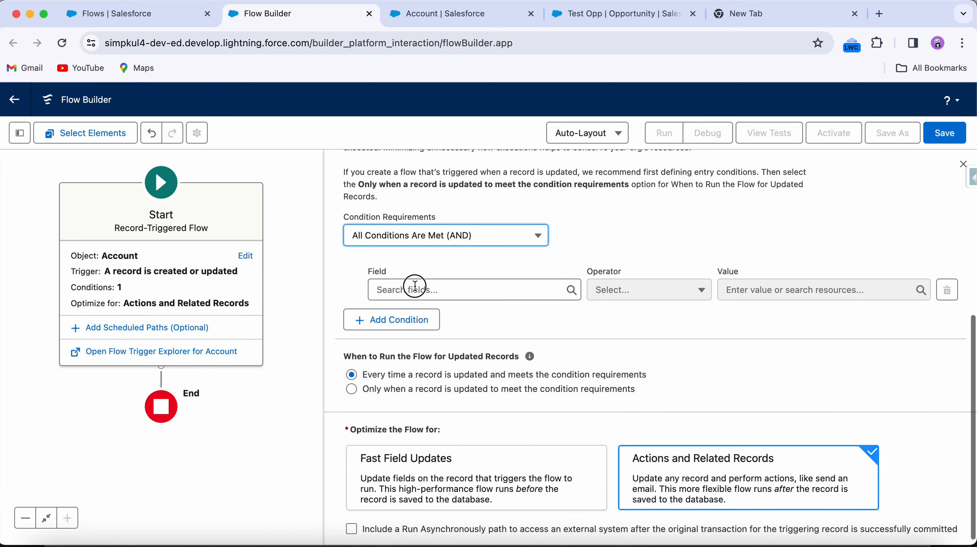
{"action": "left_click", "coordinate": [416, 288]}
{"action": "type", "text": "Email"}
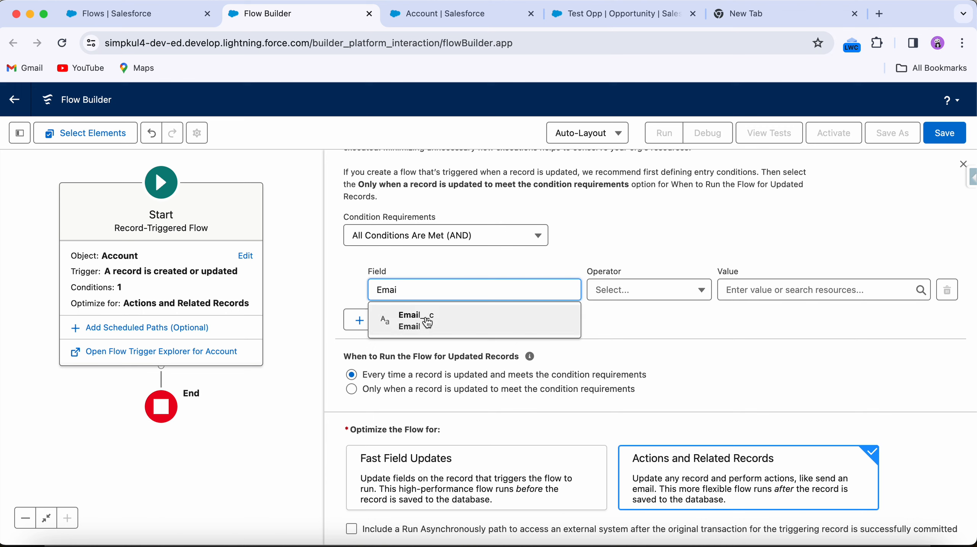
{"action": "left_click", "coordinate": [431, 321]}
{"action": "left_click", "coordinate": [634, 301]}
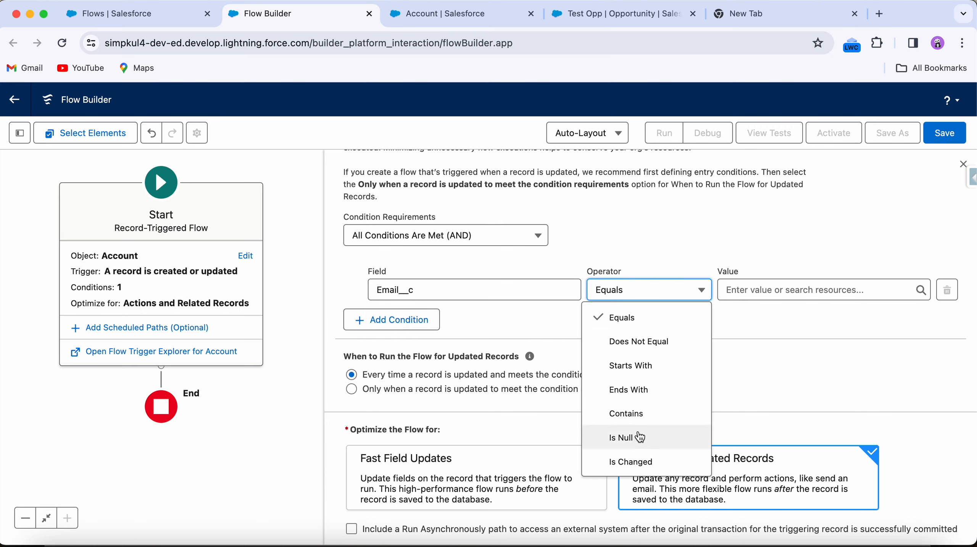
{"action": "left_click", "coordinate": [642, 437]}
{"action": "left_click", "coordinate": [757, 285]}
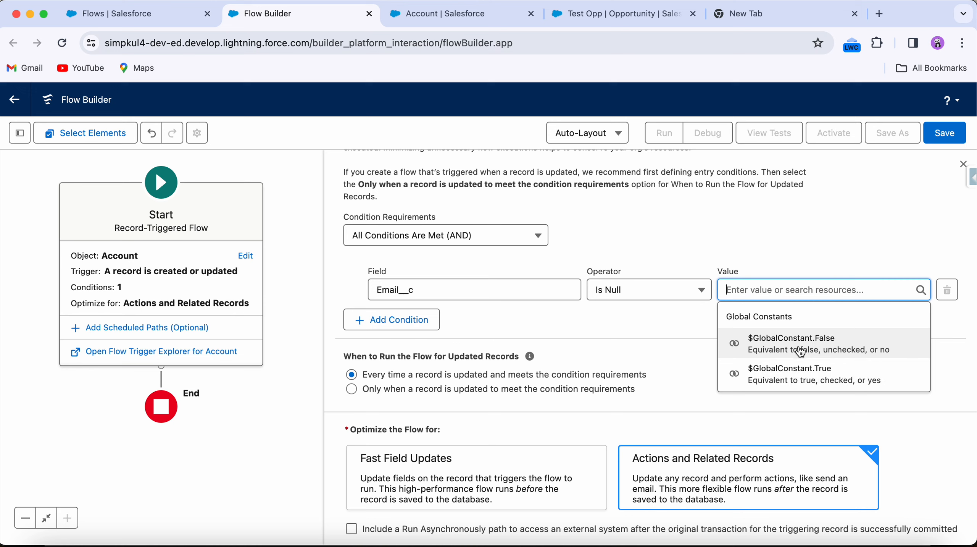
{"action": "left_click", "coordinate": [802, 352]}
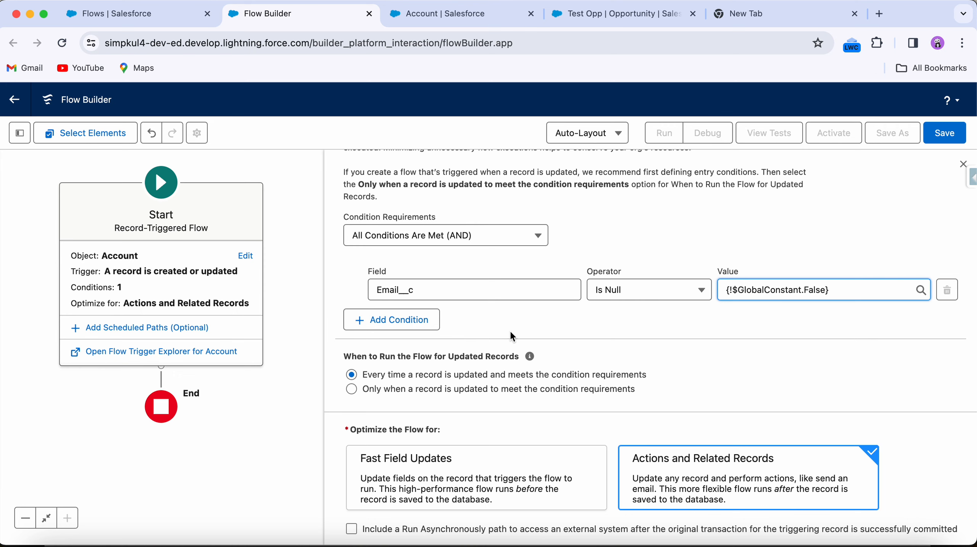
- Optimize the flow for Fast Field Updates
{"action": "scroll", "coordinate": [513, 337], "scroll_direction": "down", "scroll_amount": 1}
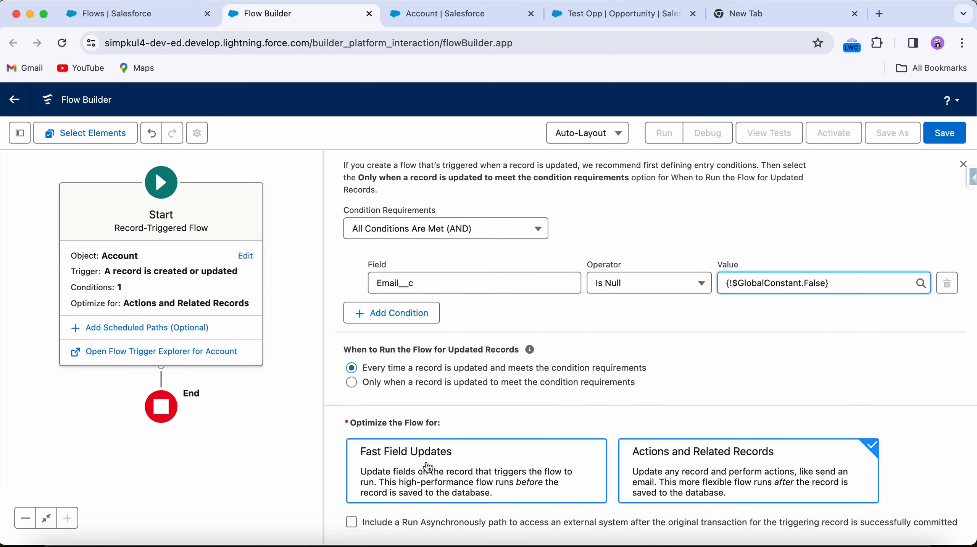
{"action": "left_click", "coordinate": [427, 465]}
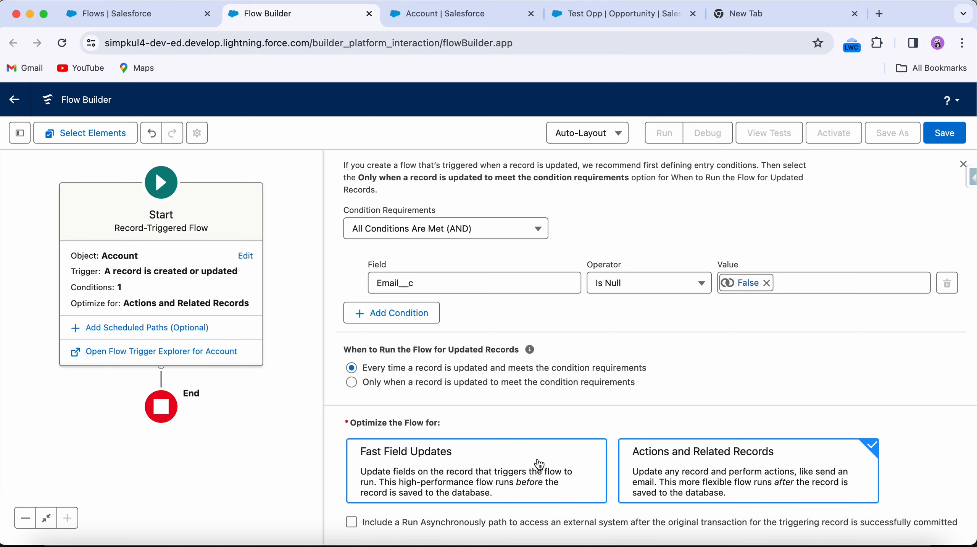
{"action": "left_click", "coordinate": [551, 463]}
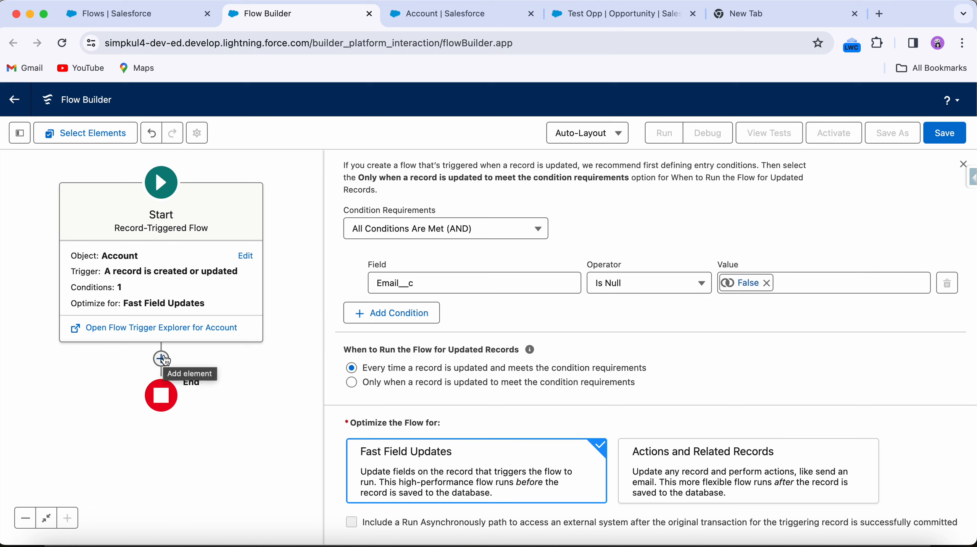
{"action": "left_click", "coordinate": [162, 359]}
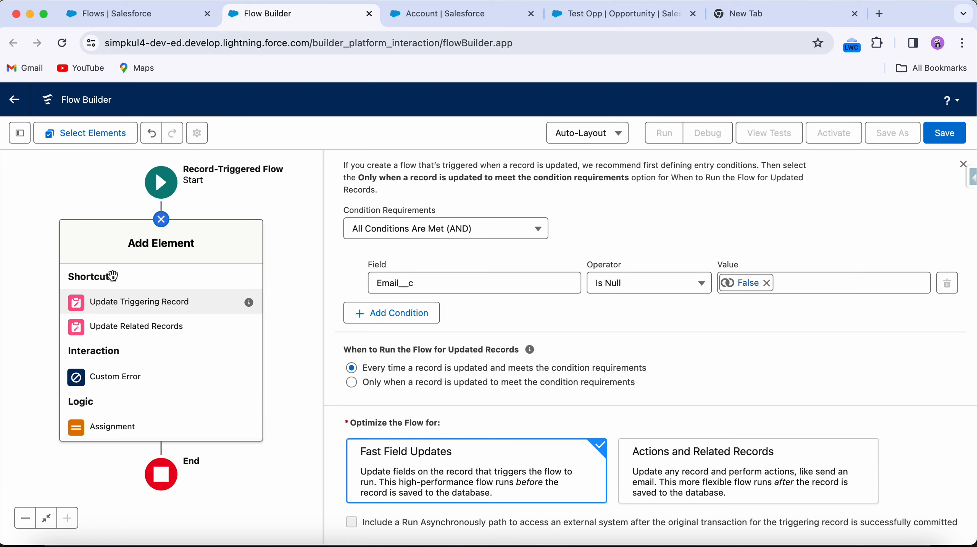
{"action": "scroll", "coordinate": [137, 355], "scroll_direction": "down", "scroll_amount": 3}
{"action": "left_click", "coordinate": [134, 376]}
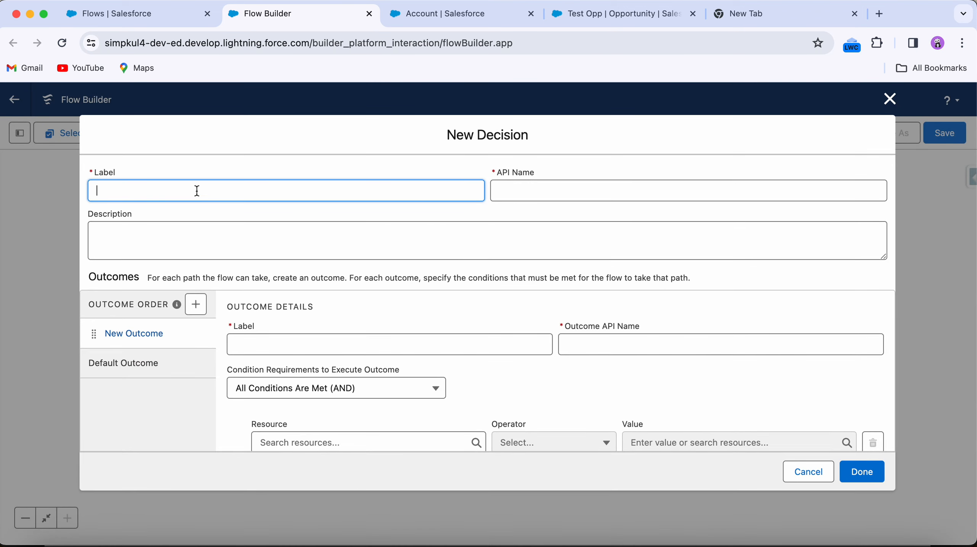
{"action": "type", "text": "Check Whether Email is Valid"}
{"action": "left_click", "coordinate": [503, 183]}
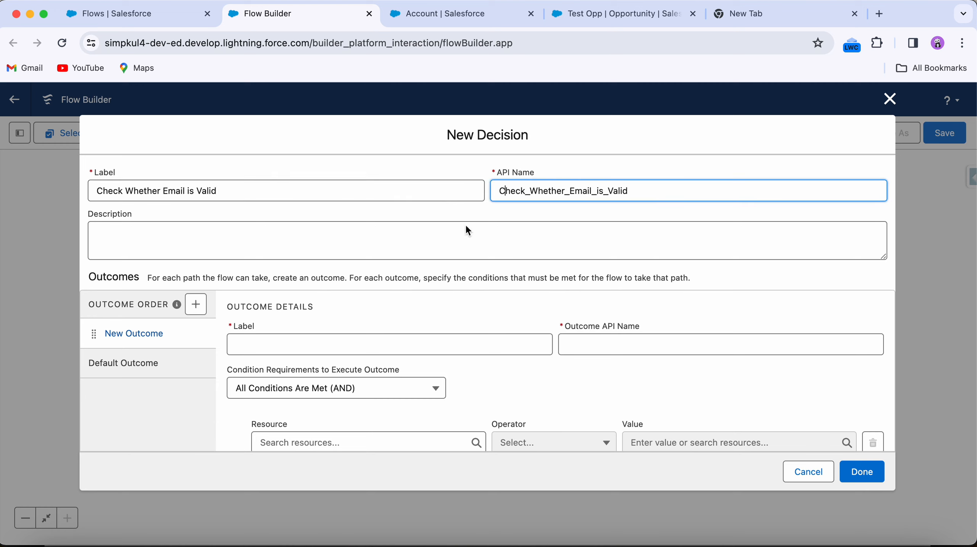
{"action": "left_click", "coordinate": [232, 349]}
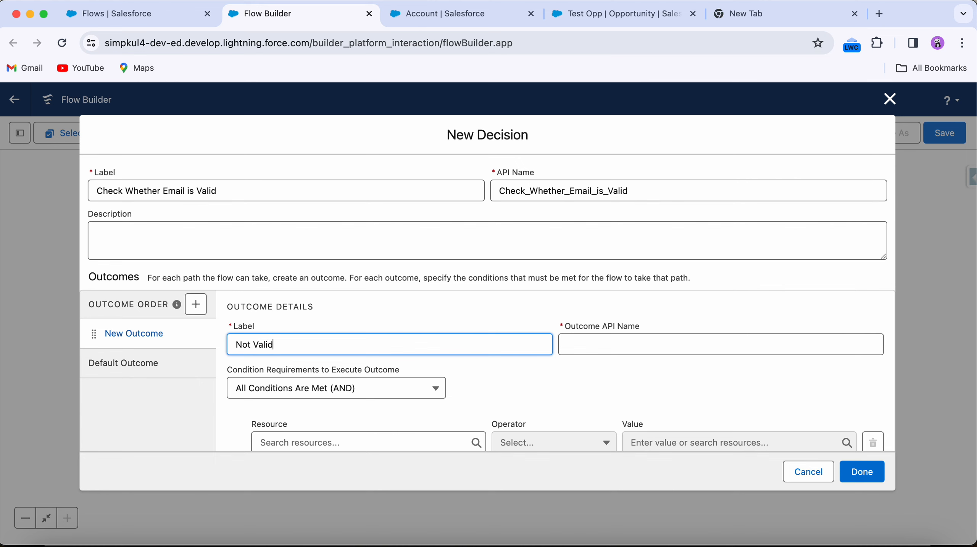
{"action": "scroll", "coordinate": [560, 341], "scroll_direction": "down", "scroll_amount": 1}
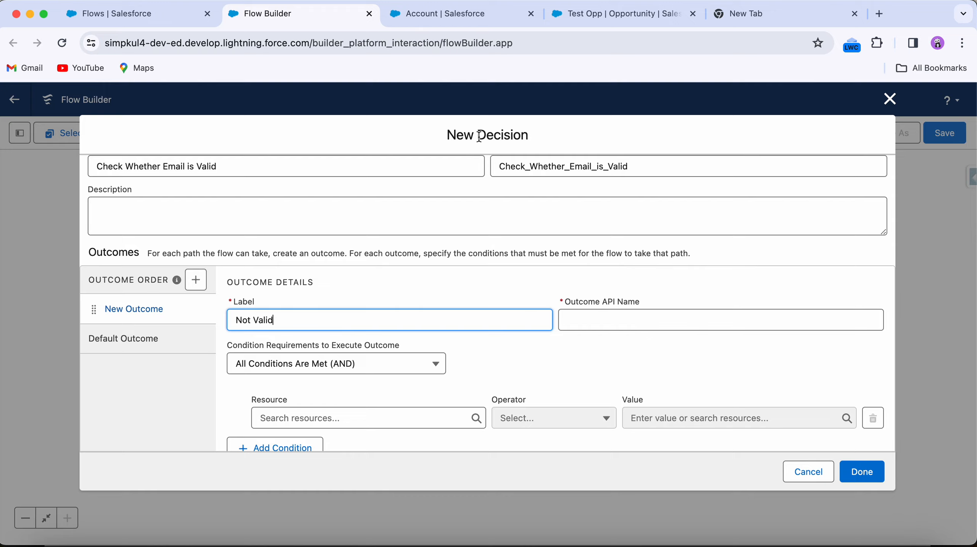
{"action": "left_click", "coordinate": [891, 98]}
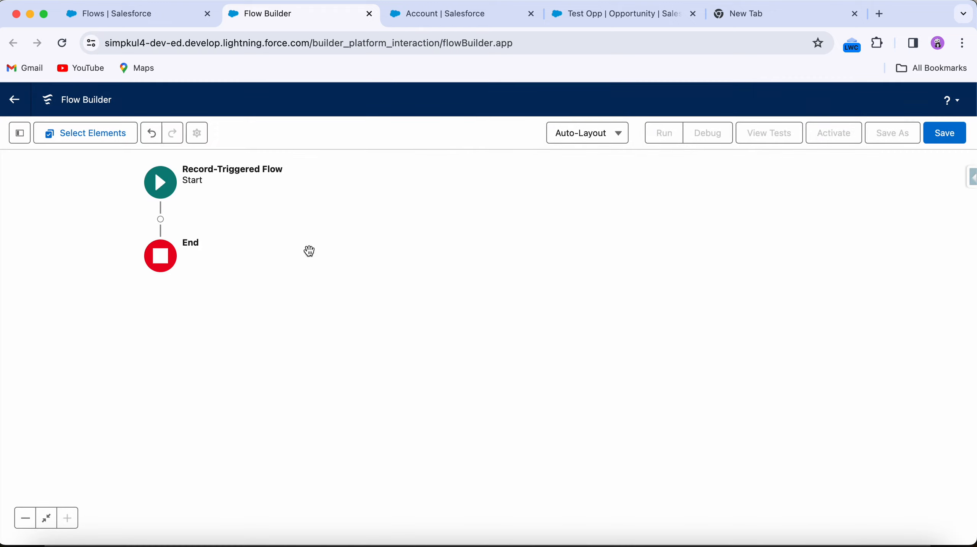
- Start a new Formula resource with the API name isValid and the Boolean data type
{"action": "left_click", "coordinate": [19, 134]}
{"action": "left_click", "coordinate": [58, 259]}
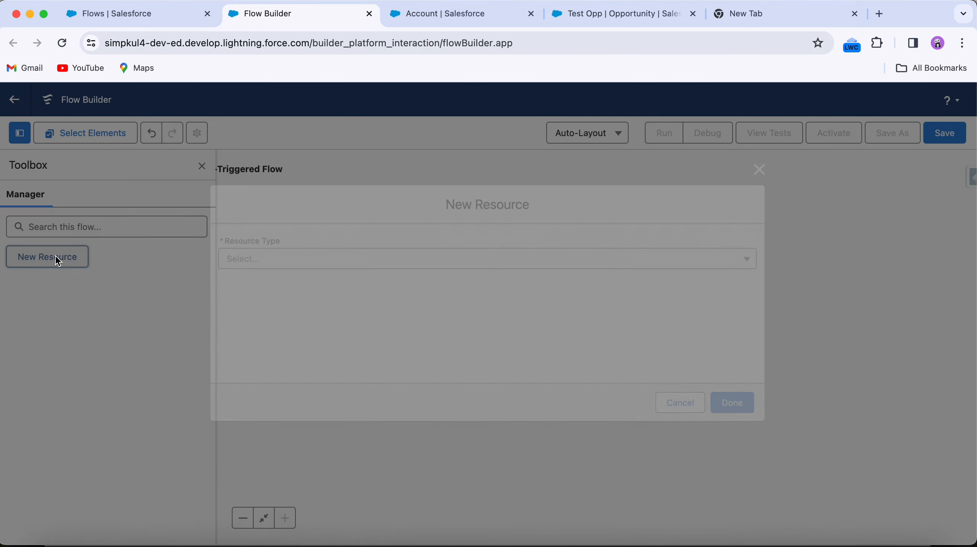
{"action": "left_click", "coordinate": [263, 265]}
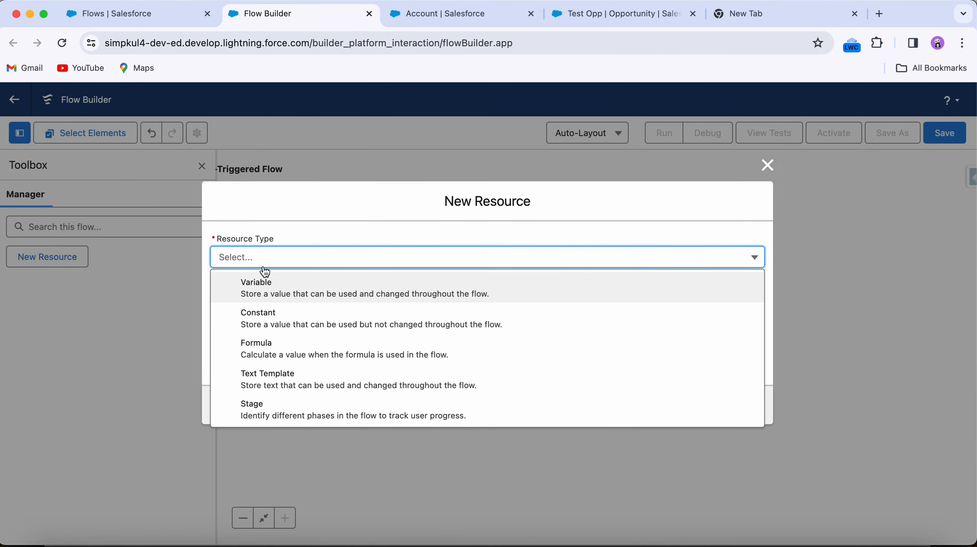
{"action": "left_click", "coordinate": [279, 349]}
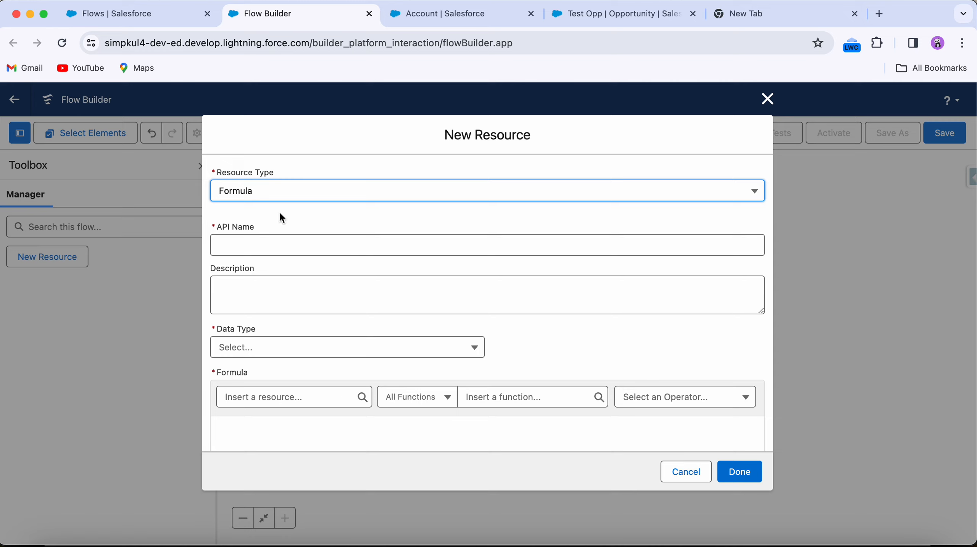
{"action": "left_click", "coordinate": [252, 249]}
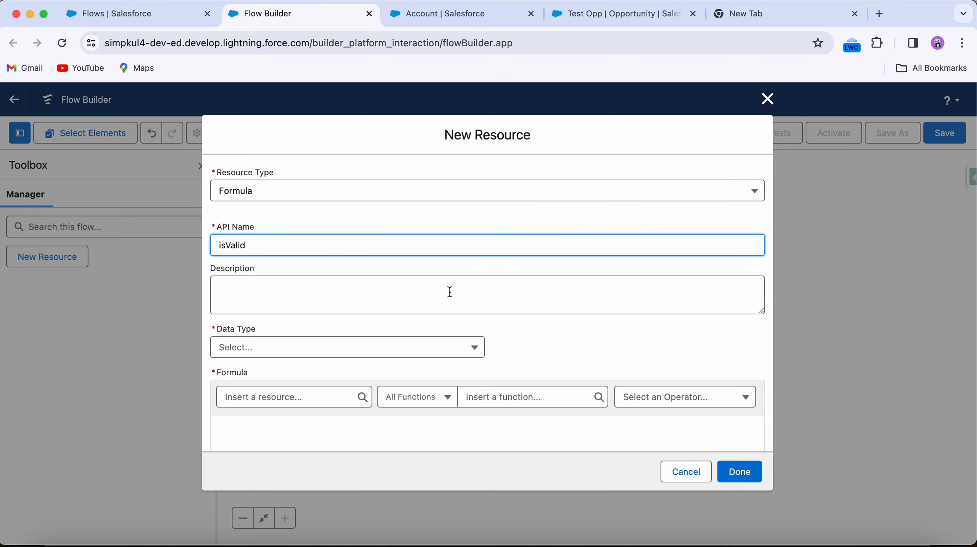
{"action": "left_click", "coordinate": [262, 351]}
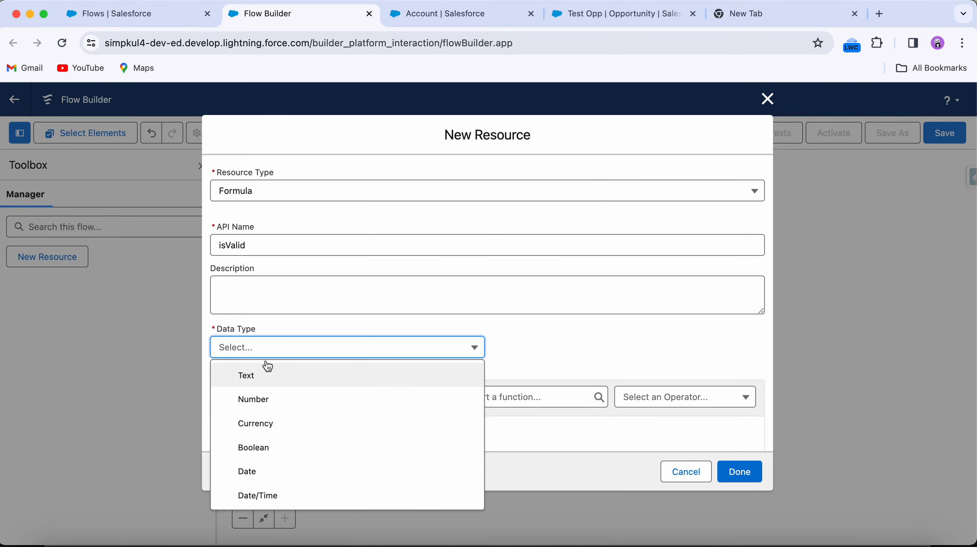
{"action": "left_click", "coordinate": [275, 445]}
{"action": "scroll", "coordinate": [297, 298], "scroll_direction": "down", "scroll_amount": 3}
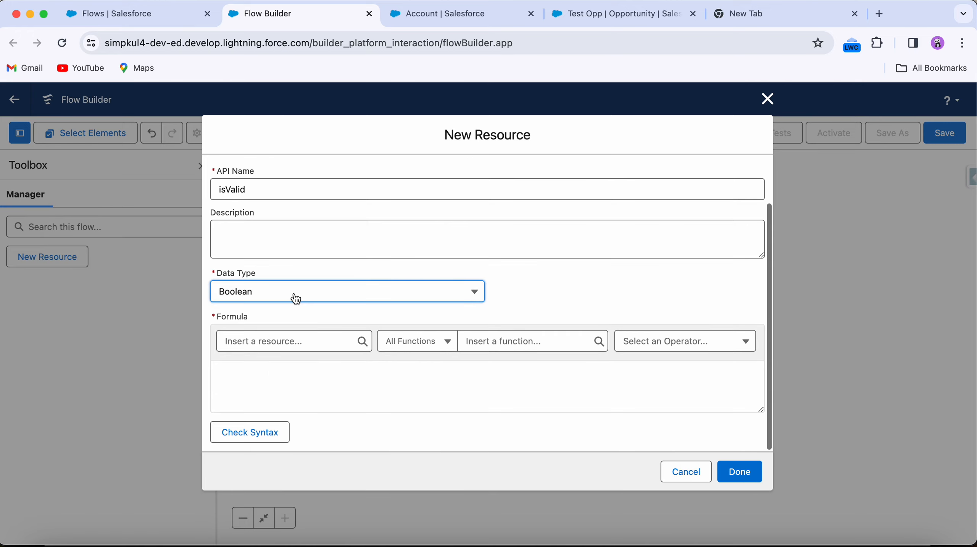
- Insert the REGEX function into the isValid formula and replace its Text argument with the triggering record's Email__c field
{"action": "left_click", "coordinate": [489, 342]}
{"action": "type", "text": "reg"}
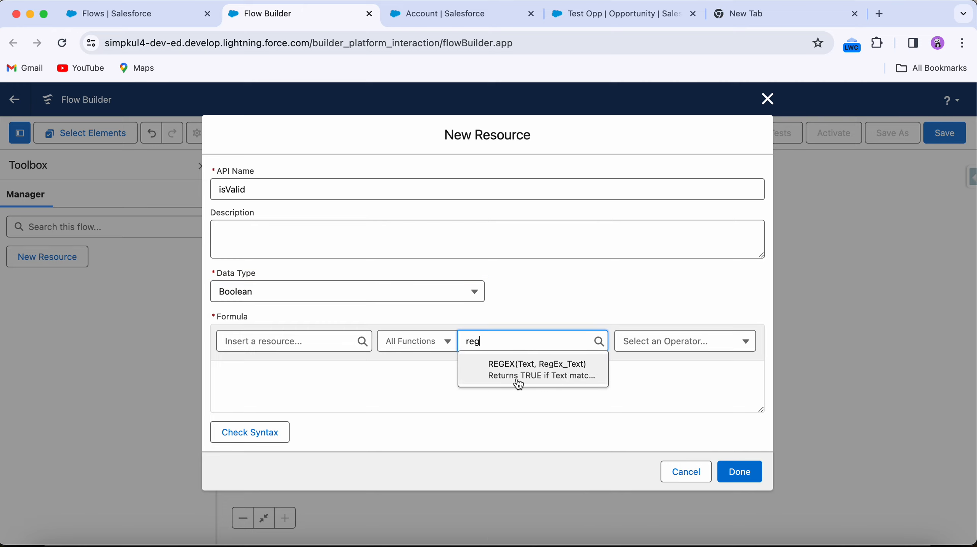
{"action": "left_click", "coordinate": [563, 370]}
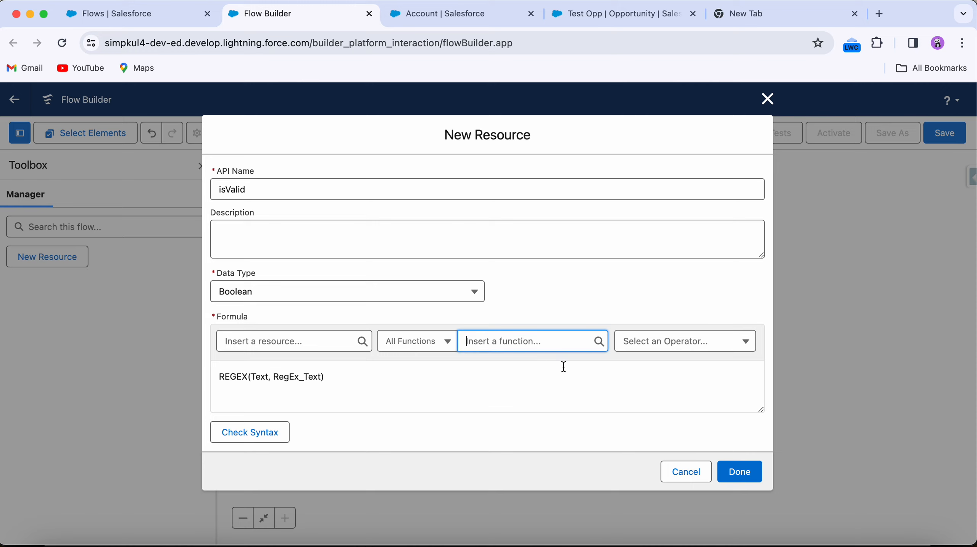
{"action": "double_click", "coordinate": [262, 377]}
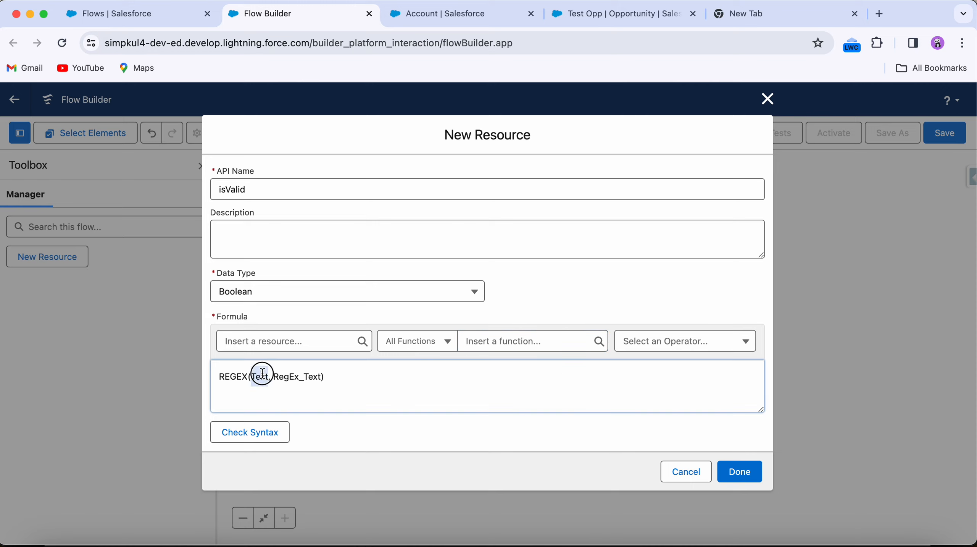
{"action": "key", "text": "BackSpace"}
{"action": "left_click", "coordinate": [235, 341]}
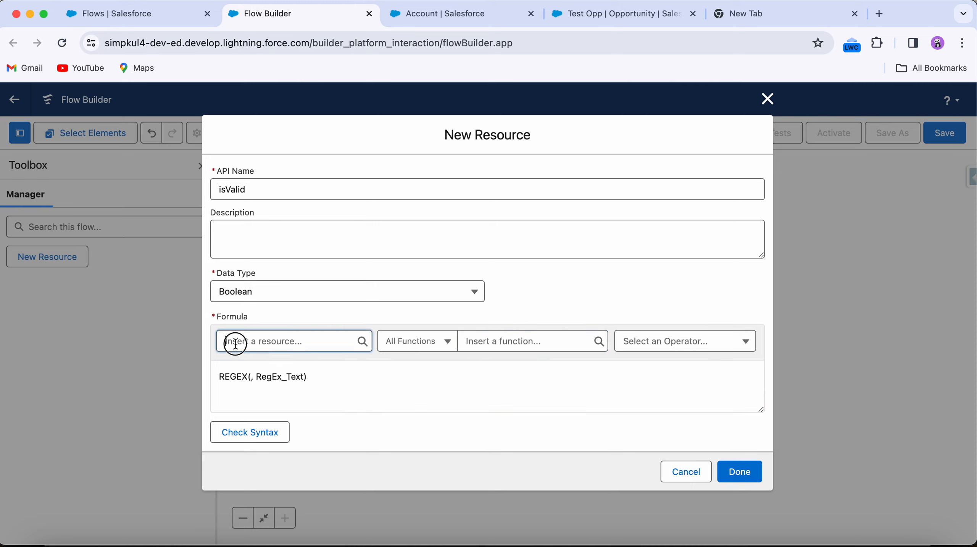
{"action": "left_click", "coordinate": [278, 469]}
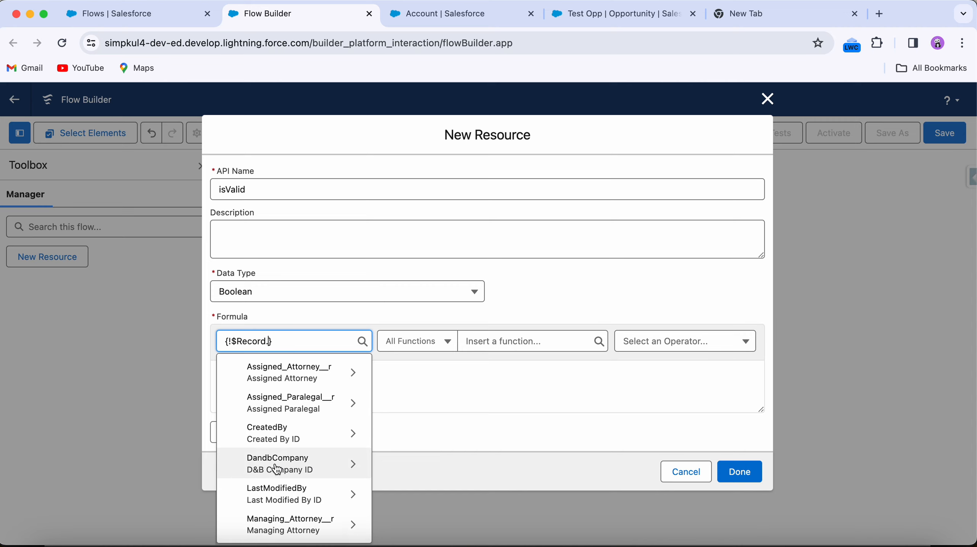
{"action": "type", "text": "email"}
{"action": "left_click", "coordinate": [264, 377]}
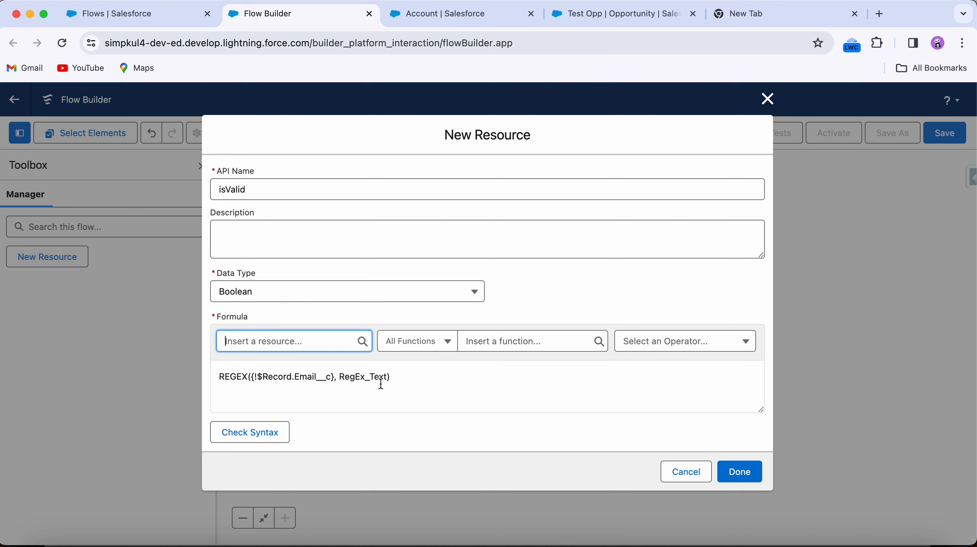
- Replace RegEx_Text with the quoted pattern '^[a-zA-Z0-9._|\\\\%#~`=?&/$^*!}{+-]+@[a-zA-Z0-9.-]+\\.[a-zA-Z]{2,4}$' copied from the New Tab address, check the syntax and create the formula
{"action": "double_click", "coordinate": [362, 377]}
{"action": "key", "text": "BackSpace"}
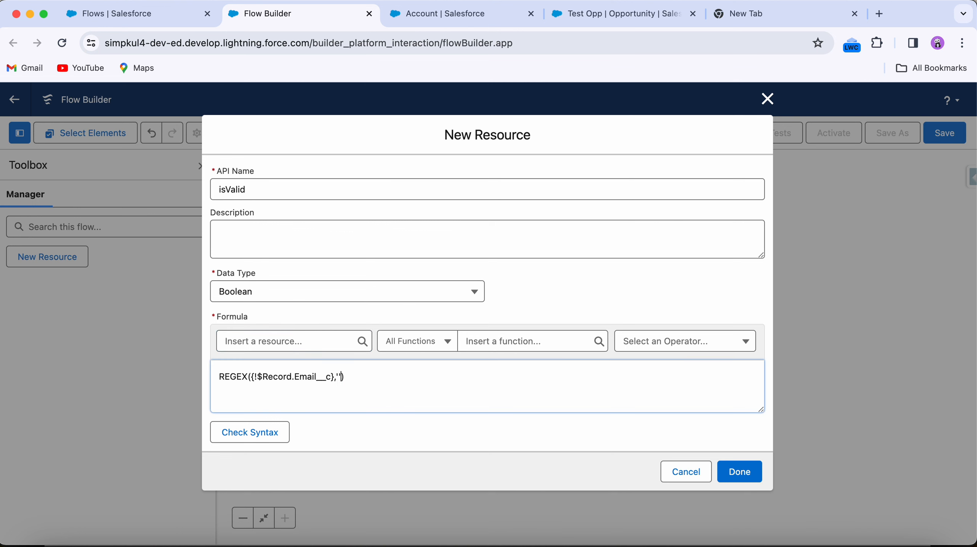
{"action": "left_click", "coordinate": [808, 16]}
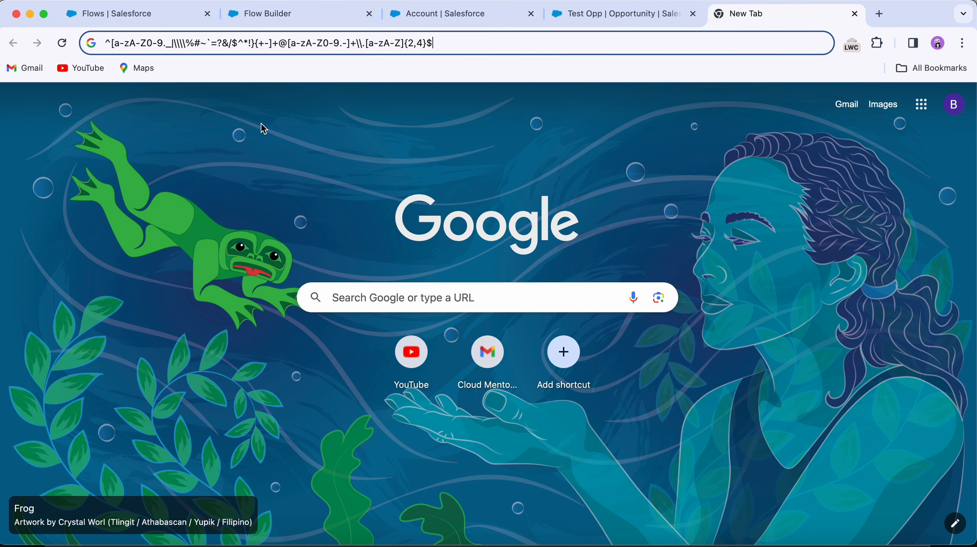
{"action": "left_click_drag", "start_coordinate": [442, 44], "coordinate": [88, 46]}
{"action": "key", "text": "super+c"}
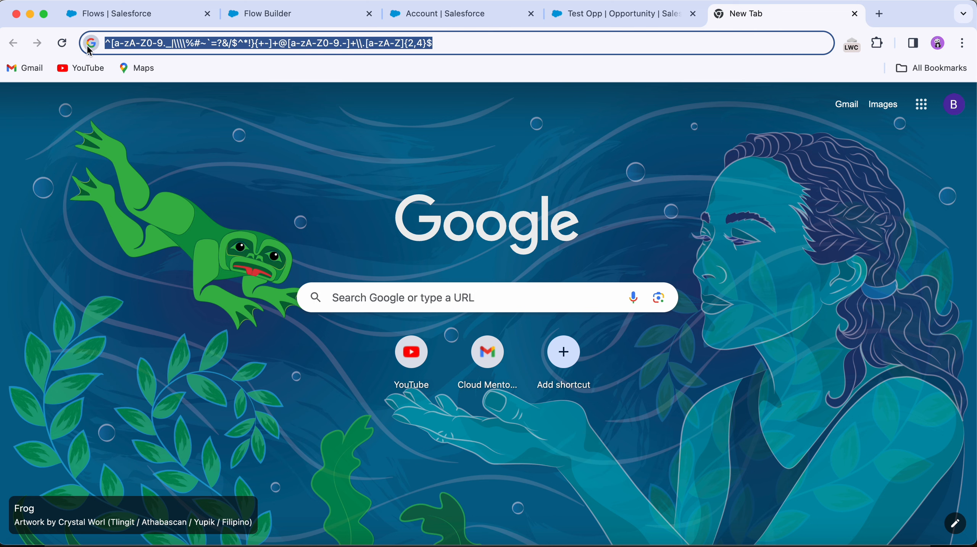
{"action": "left_click", "coordinate": [855, 14]}
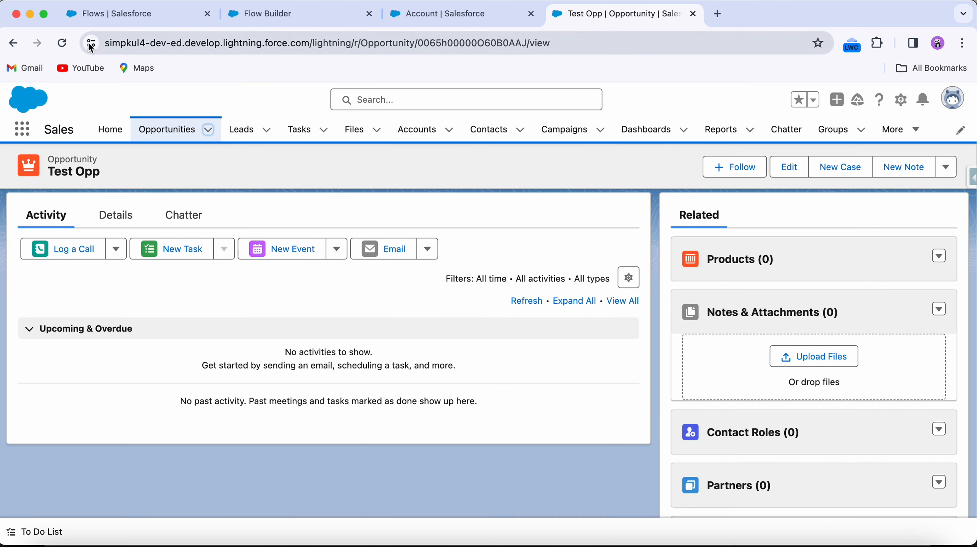
{"action": "left_click", "coordinate": [302, 24]}
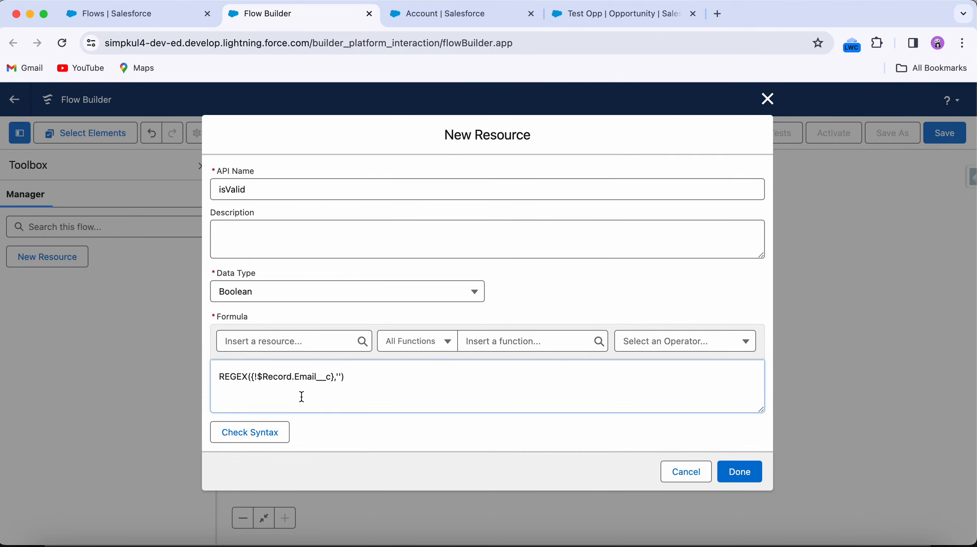
{"action": "key", "text": "super+v"}
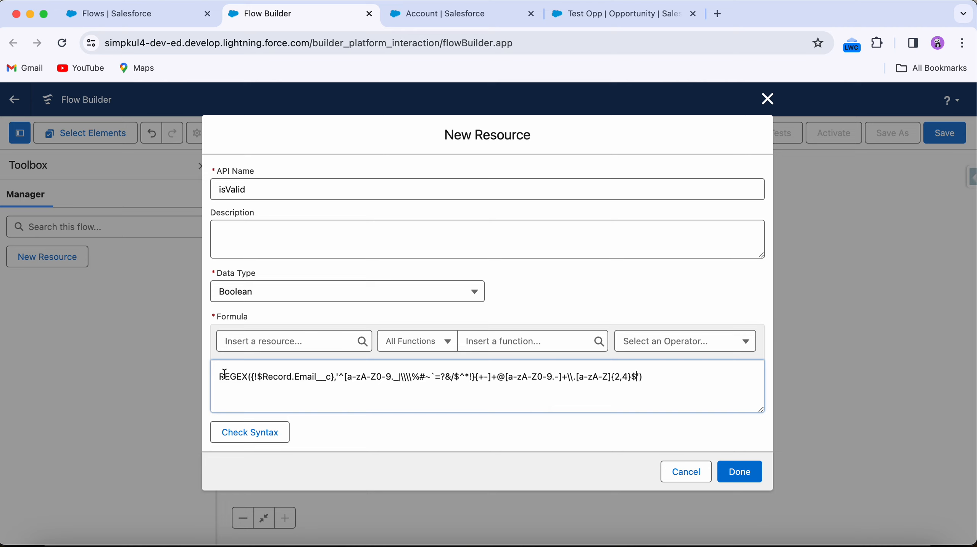
{"action": "left_click", "coordinate": [275, 426]}
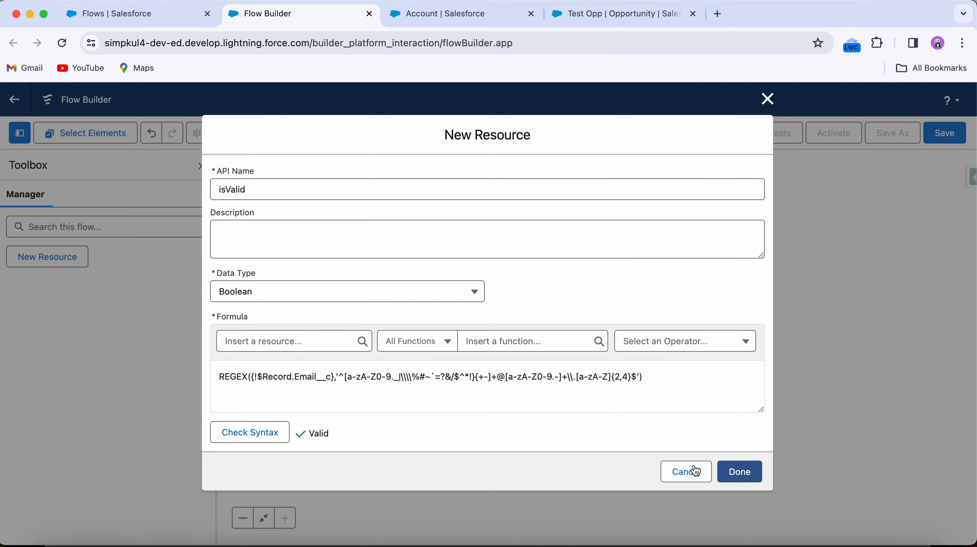
{"action": "left_click", "coordinate": [747, 472]}
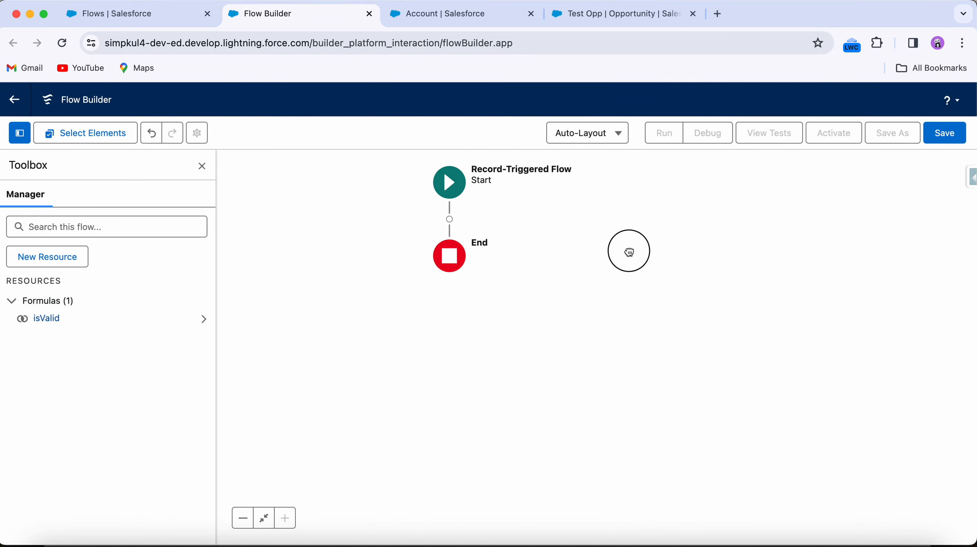
- Add a Decision element after Start labelled "Check email is Valid or Not" and label its outcome "Not Valid"
{"action": "left_click", "coordinate": [450, 218]}
{"action": "scroll", "coordinate": [458, 419], "scroll_direction": "down", "scroll_amount": 2}
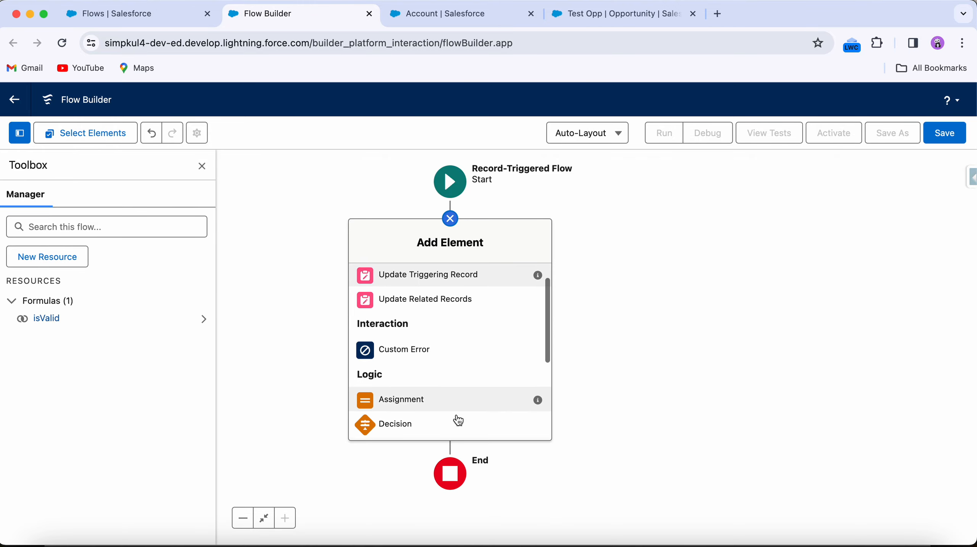
{"action": "left_click", "coordinate": [448, 375]}
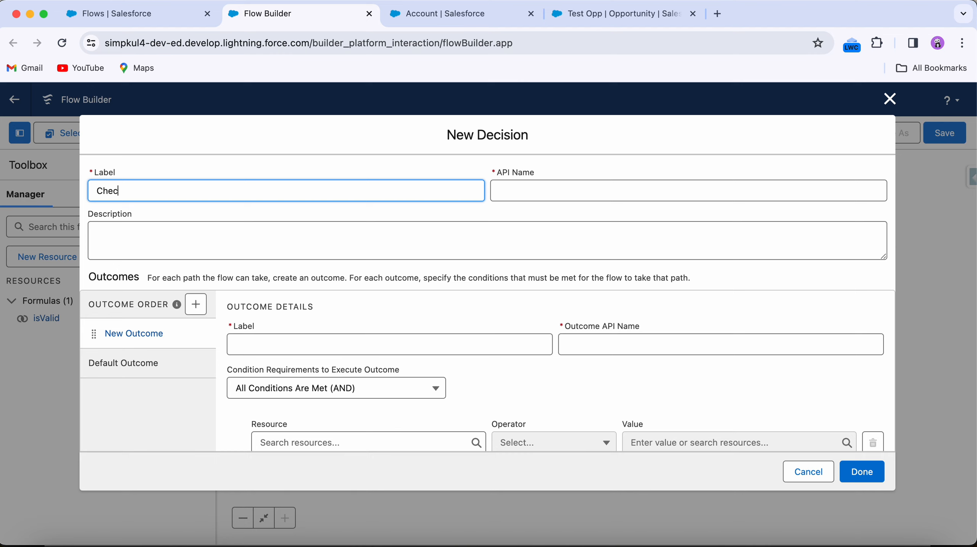
{"action": "type", "text": "Check email is Valid or Not"}
{"action": "left_click", "coordinate": [302, 343]}
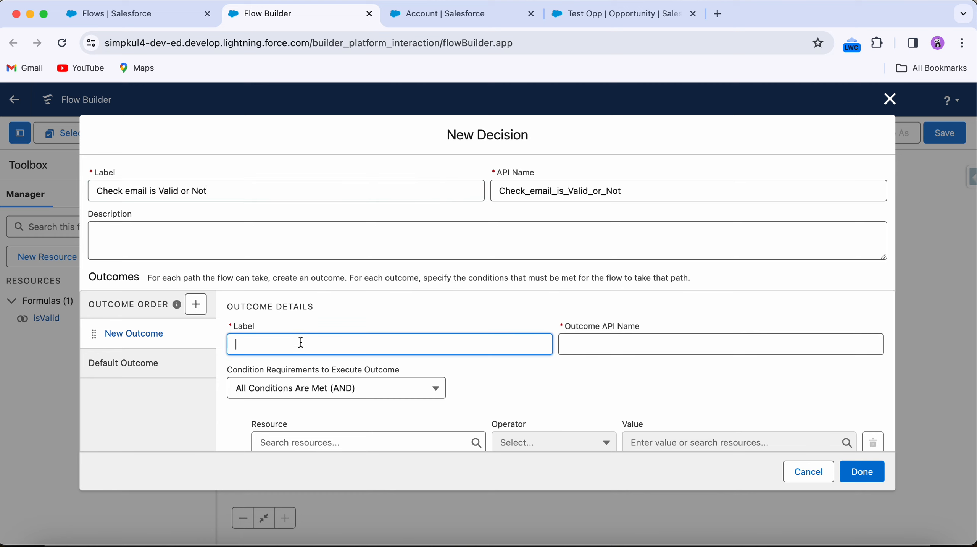
{"action": "type", "text": "Not Valid"}
{"action": "left_click", "coordinate": [611, 347]}
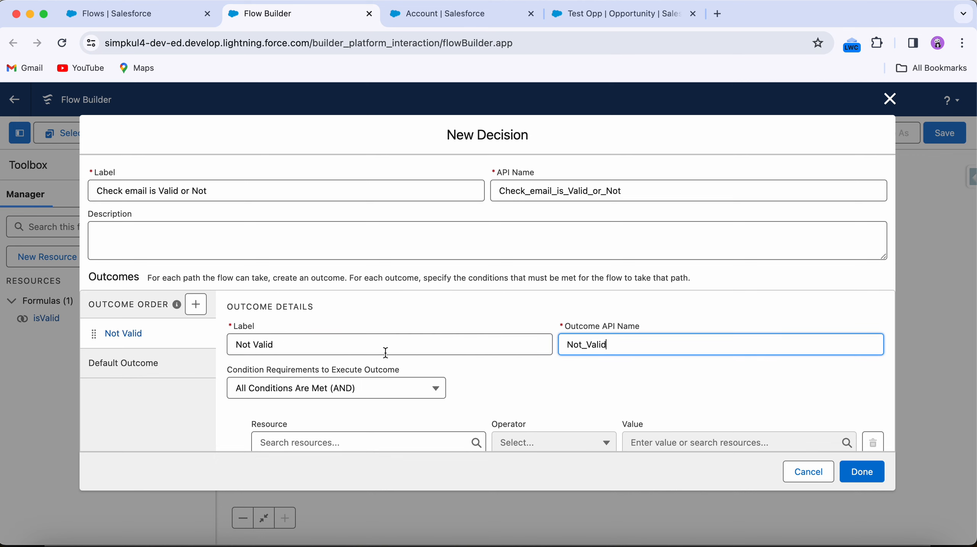
- Set the Not Valid outcome's condition to isValid Equals $GlobalConstant.False, finish the decision and review its settings
{"action": "scroll", "coordinate": [384, 351], "scroll_direction": "down", "scroll_amount": 3}
{"action": "left_click", "coordinate": [340, 331]}
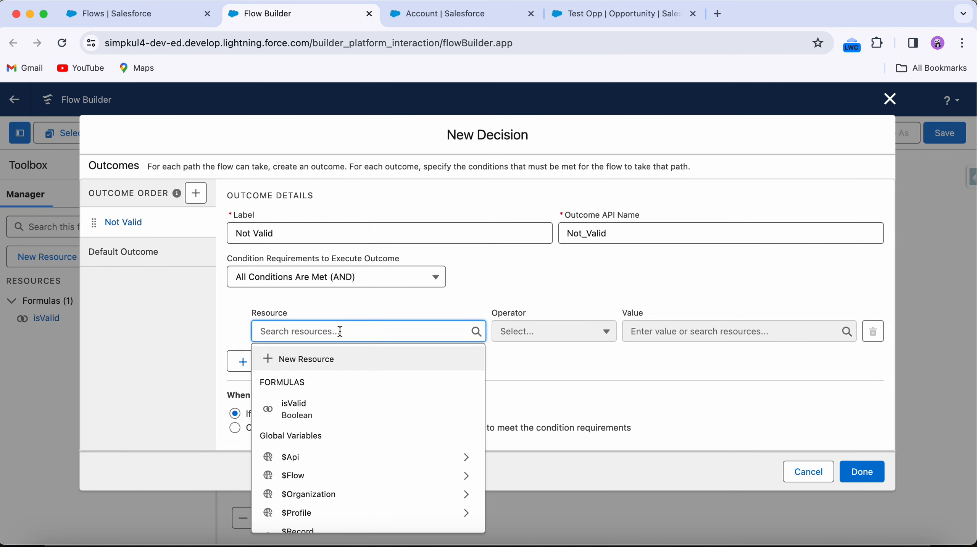
{"action": "left_click", "coordinate": [323, 400]}
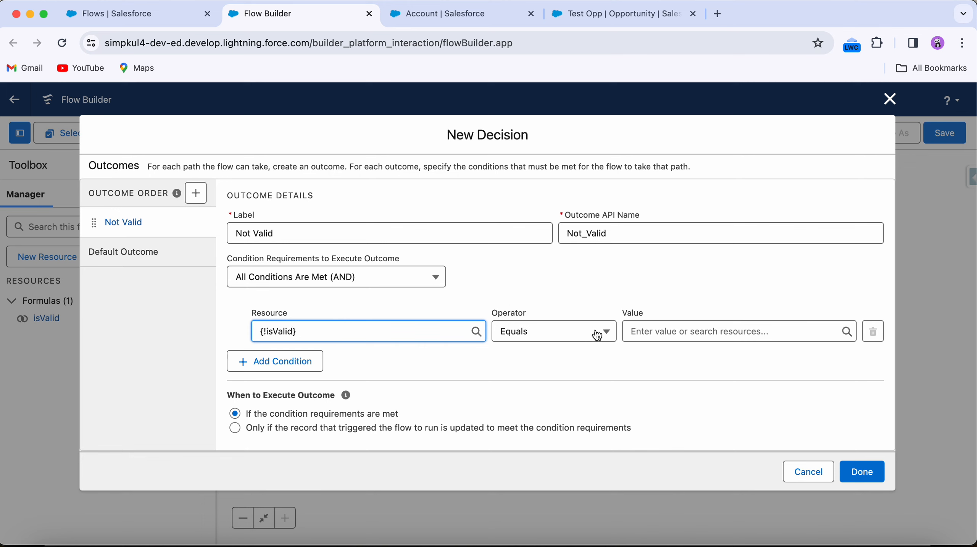
{"action": "left_click", "coordinate": [679, 332]}
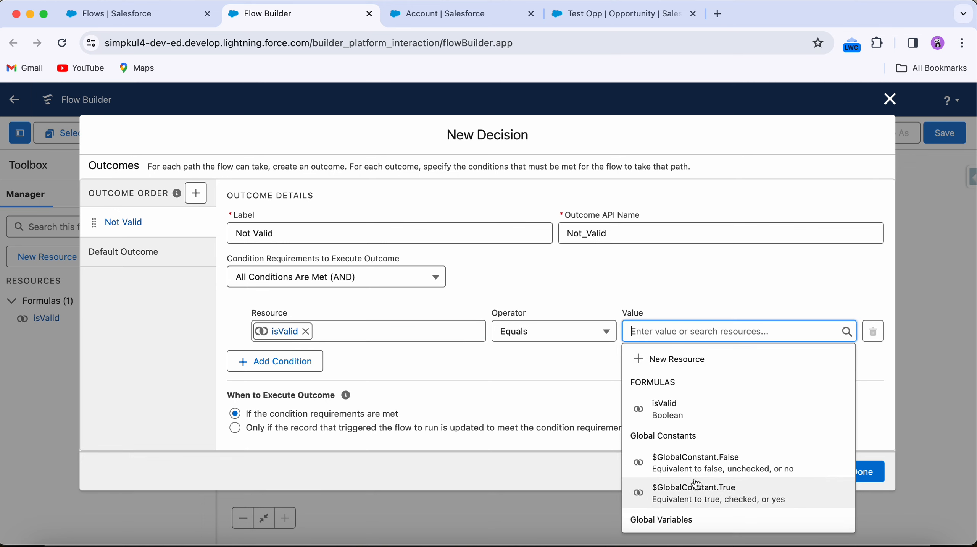
{"action": "left_click", "coordinate": [699, 463]}
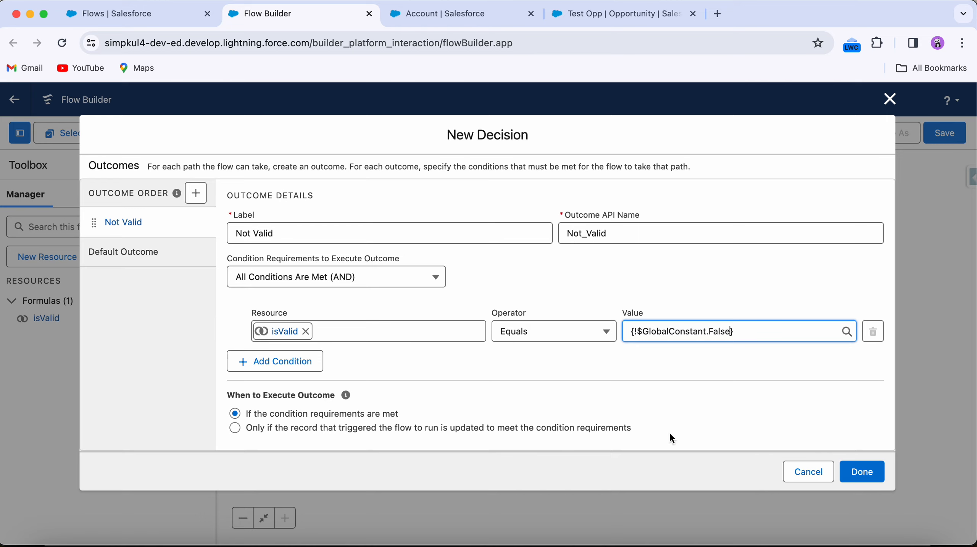
{"action": "left_click", "coordinate": [863, 471]}
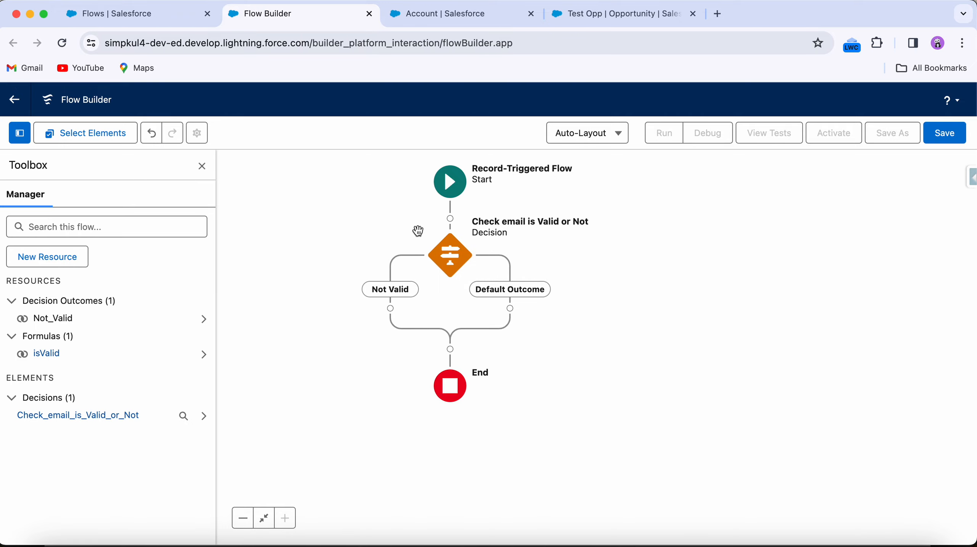
{"action": "double_click", "coordinate": [460, 254]}
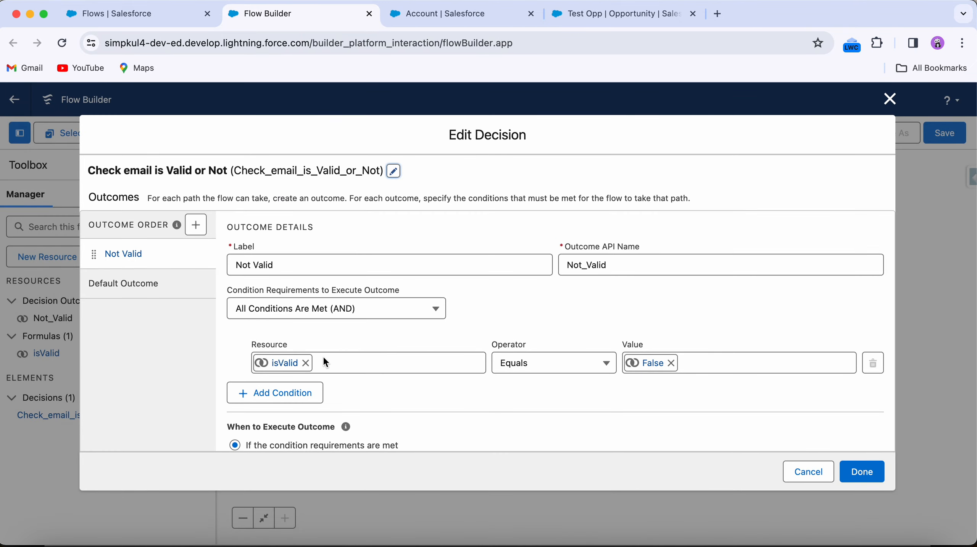
{"action": "left_click", "coordinate": [891, 99]}
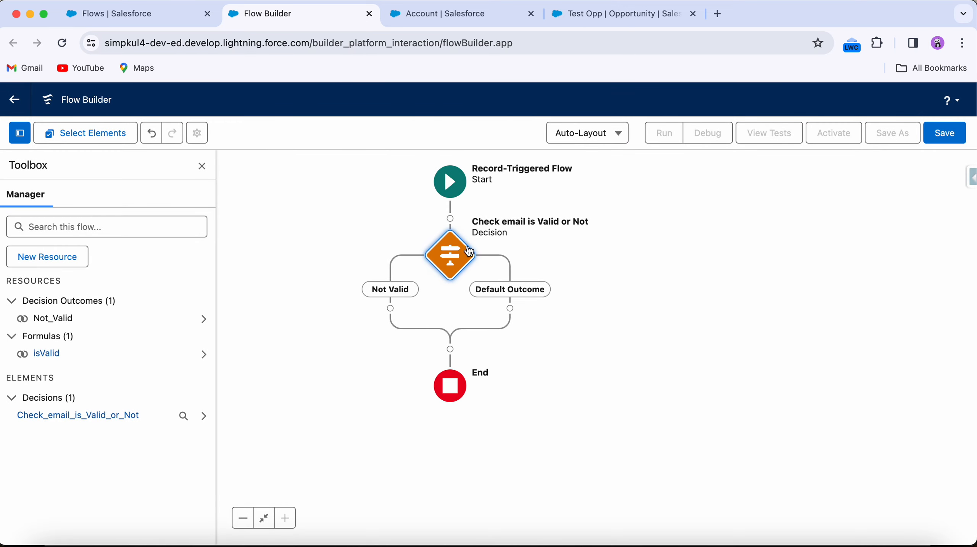
- Add a Custom Error element on the Not Valid path with the label "Email Not Valid"
{"action": "left_click", "coordinate": [390, 308]}
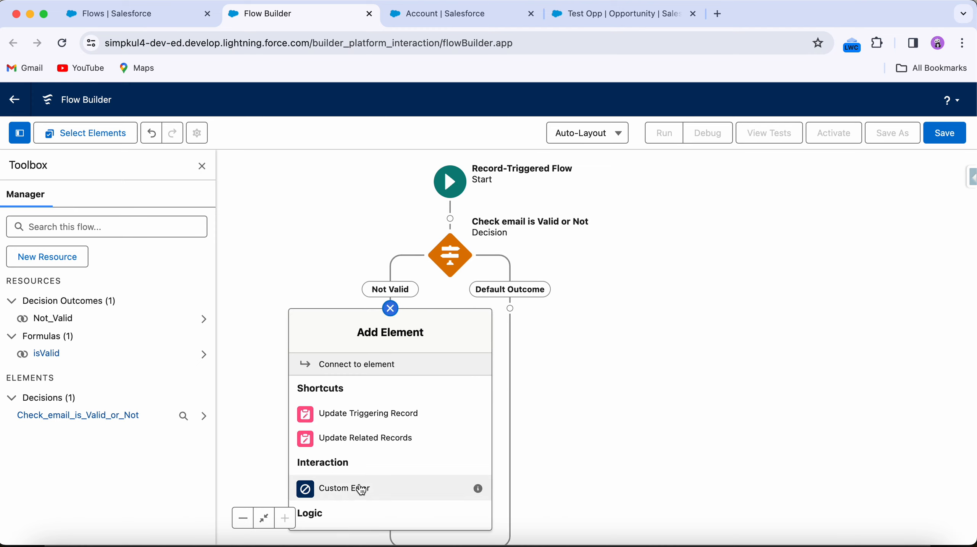
{"action": "left_click", "coordinate": [337, 490]}
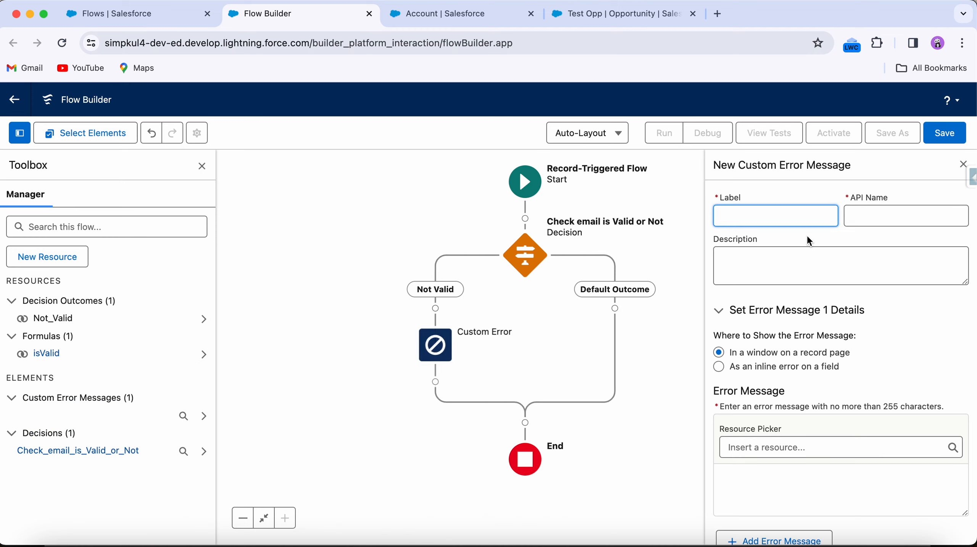
{"action": "type", "text": "Email Not Valid"}
{"action": "left_click", "coordinate": [869, 216]}
- Show the custom error as an inline error on the Email field
{"action": "scroll", "coordinate": [779, 381], "scroll_direction": "down", "scroll_amount": 1}
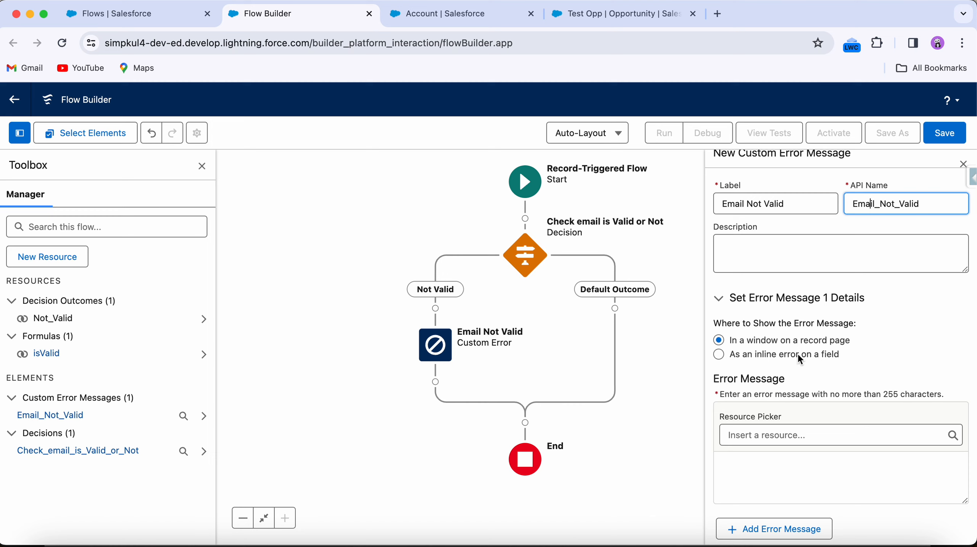
{"action": "left_click", "coordinate": [760, 355]}
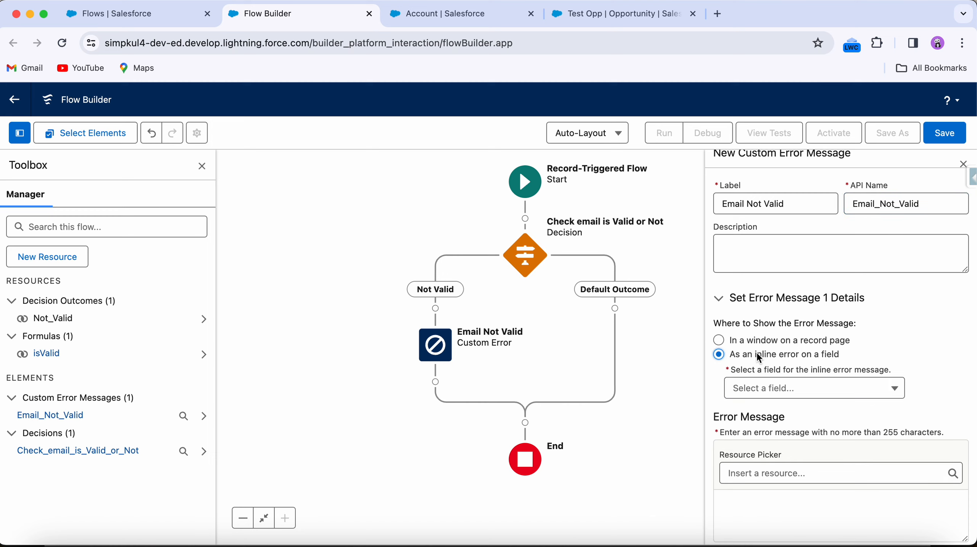
{"action": "scroll", "coordinate": [761, 358], "scroll_direction": "down", "scroll_amount": 2}
{"action": "left_click", "coordinate": [767, 373]}
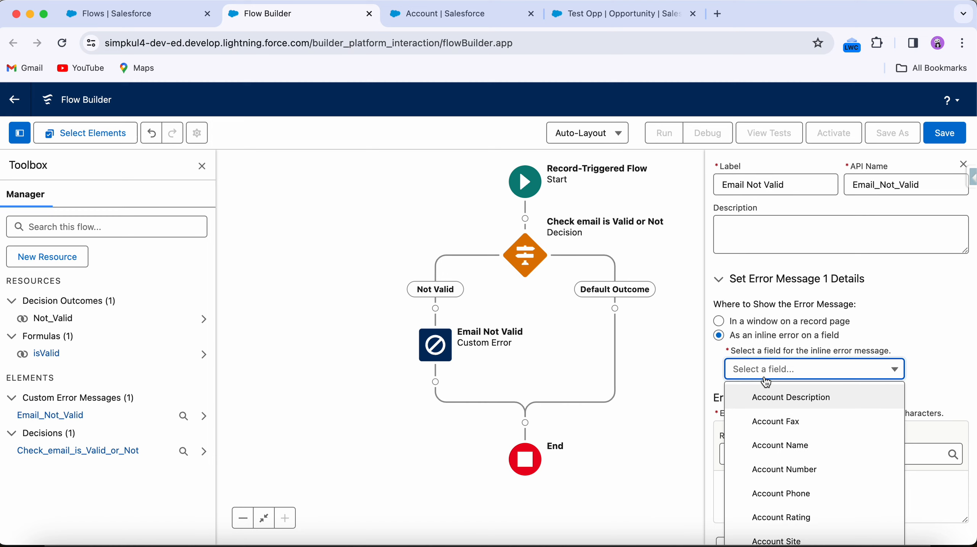
{"action": "scroll", "coordinate": [768, 383], "scroll_direction": "down", "scroll_amount": 5}
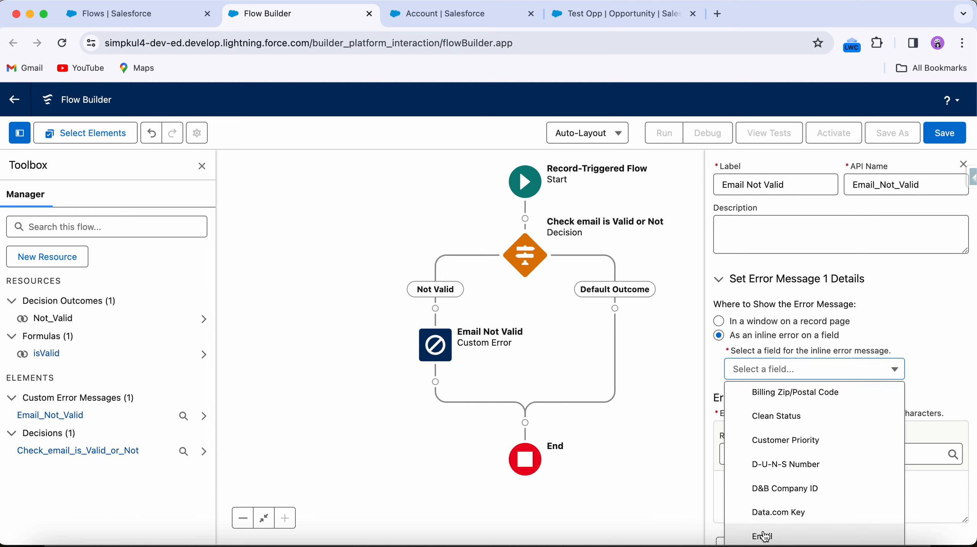
{"action": "left_click", "coordinate": [764, 535]}
- Enter "Email is in Wrong Format" as the error message of the Email Not Valid custom error
{"action": "scroll", "coordinate": [791, 400], "scroll_direction": "down", "scroll_amount": 2}
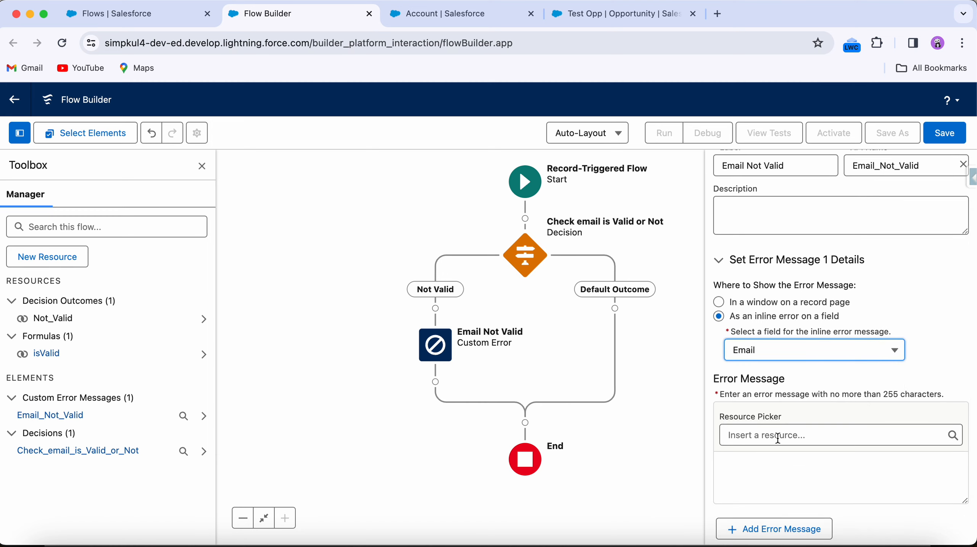
{"action": "left_click", "coordinate": [752, 468]}
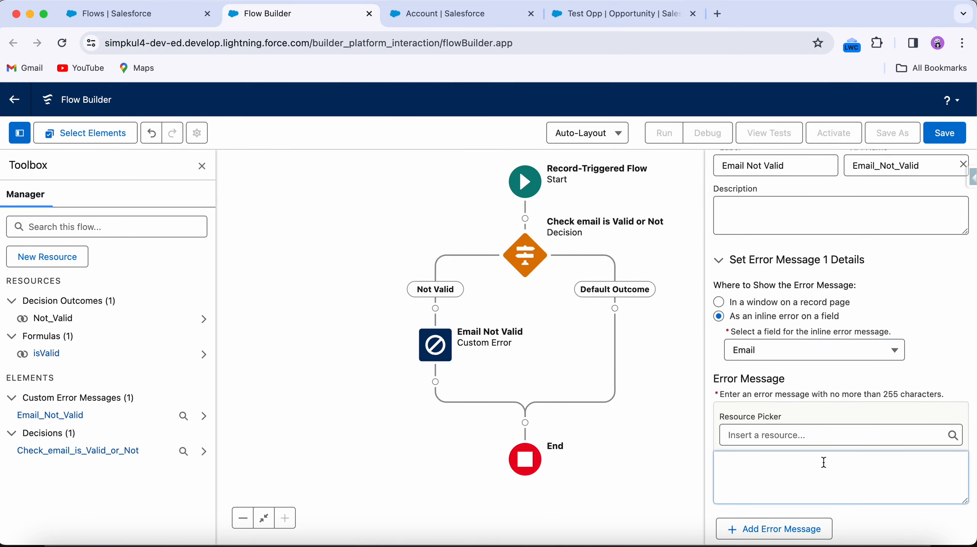
{"action": "type", "text": "Email is in Wrong Format"}
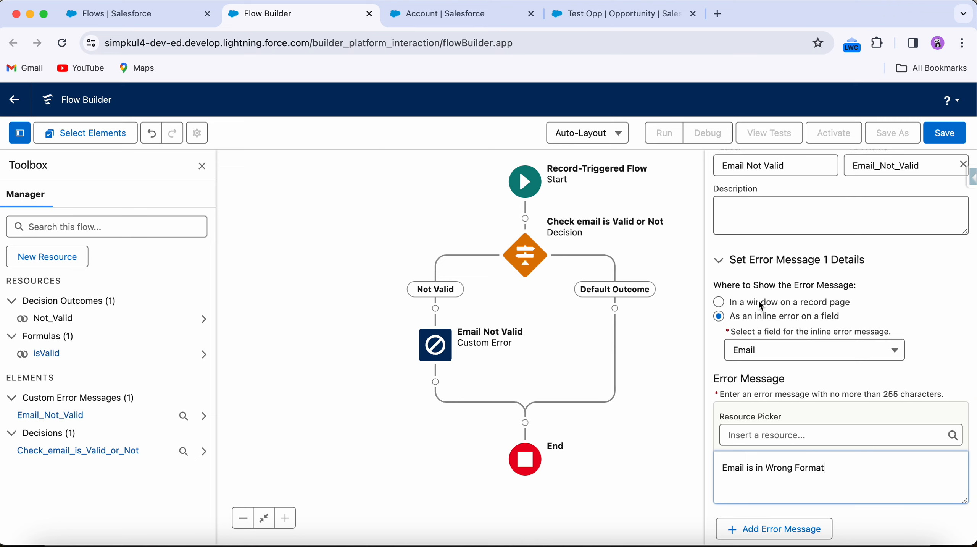
{"action": "scroll", "coordinate": [769, 473], "scroll_direction": "up", "scroll_amount": 1}
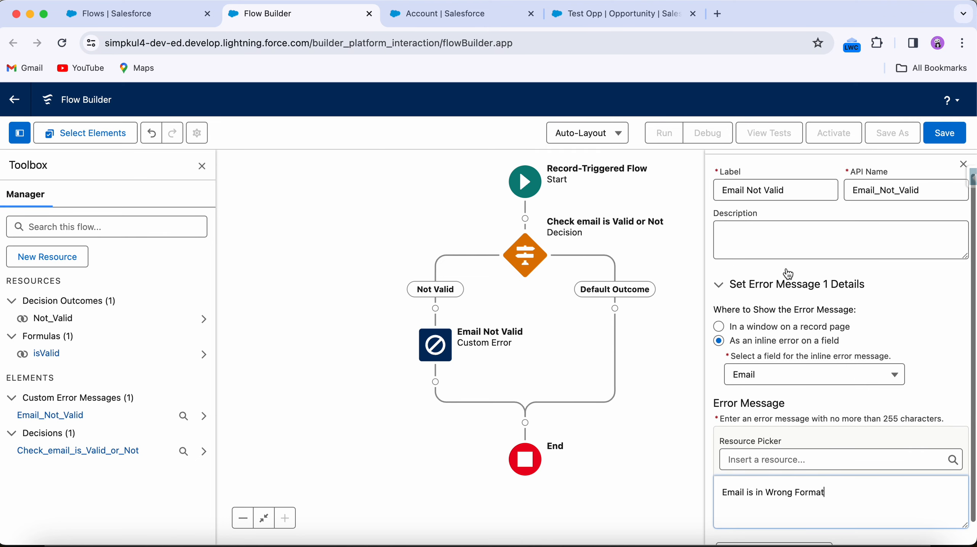
- Close the custom error's settings and save the flow with the label "Check for Valid Email on Account"
{"action": "left_click", "coordinate": [964, 168]}
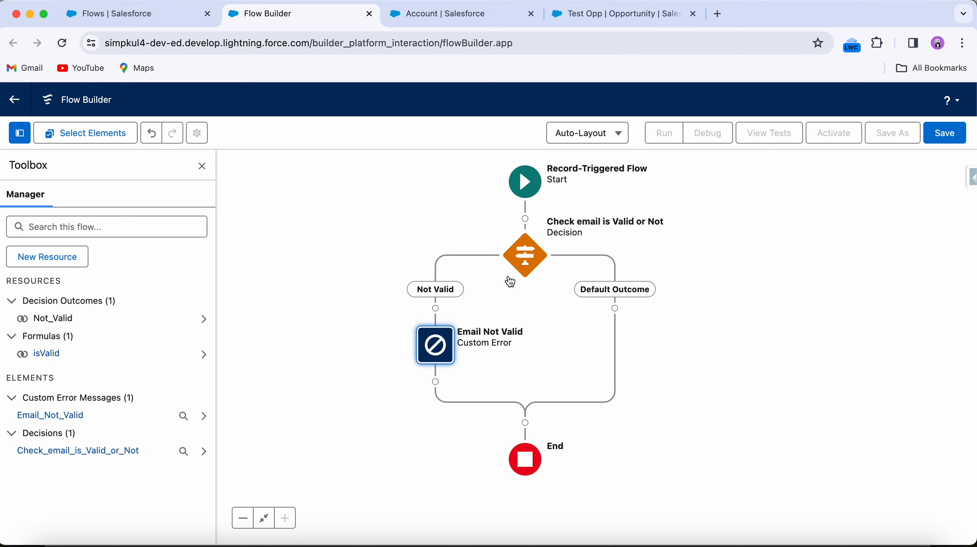
{"action": "left_click_drag", "start_coordinate": [667, 245], "coordinate": [704, 238]}
{"action": "left_click", "coordinate": [945, 133]}
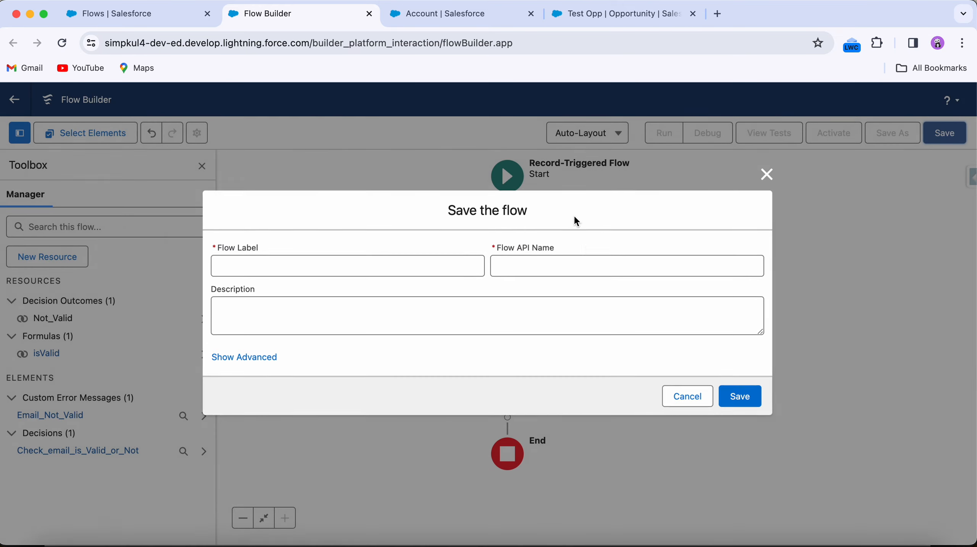
{"action": "left_click", "coordinate": [325, 269]}
{"action": "type", "text": "Check"}
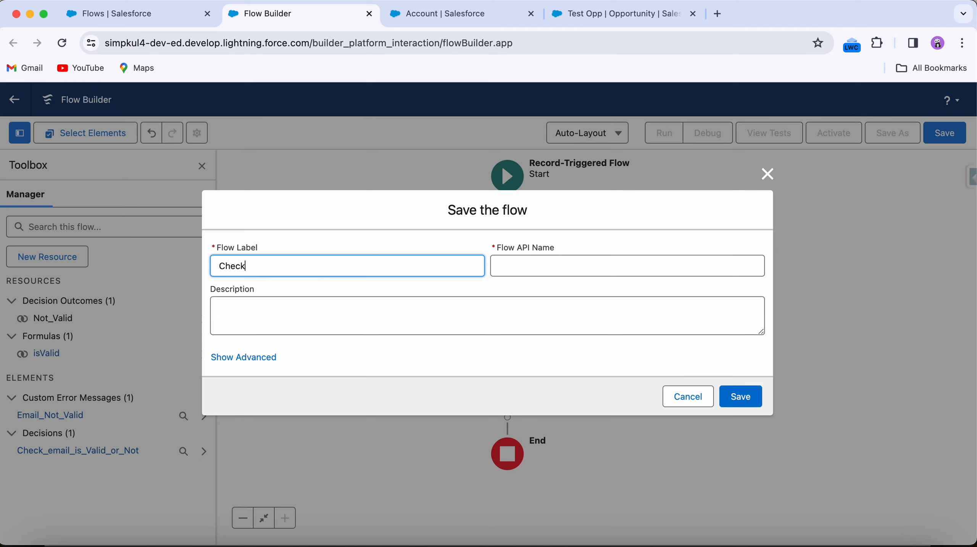
{"action": "type", "text": " for "}
{"action": "type", "text": "Vv"}
{"action": "type", "text": "lid Ema"}
{"action": "type", "text": "il on Account"}
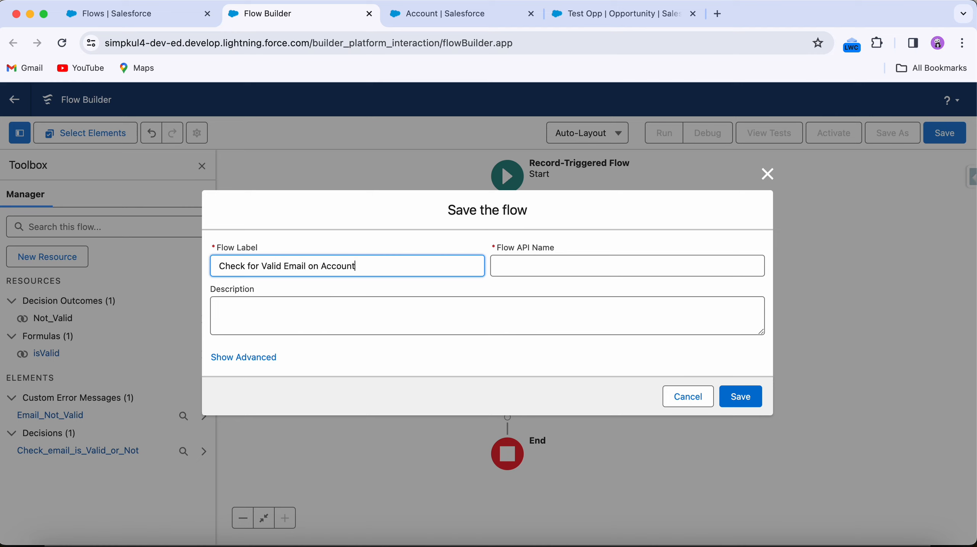
{"action": "left_click", "coordinate": [521, 267]}
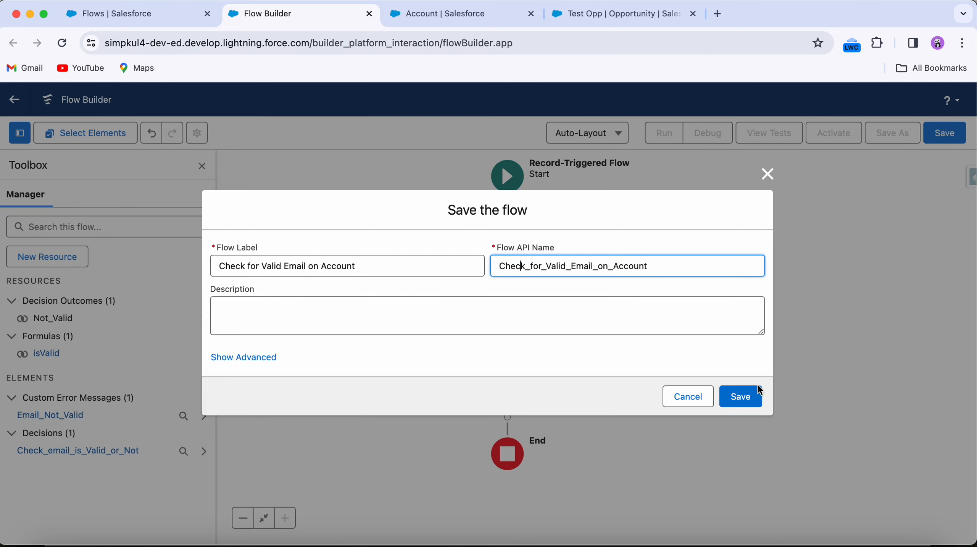
{"action": "left_click", "coordinate": [752, 397]}
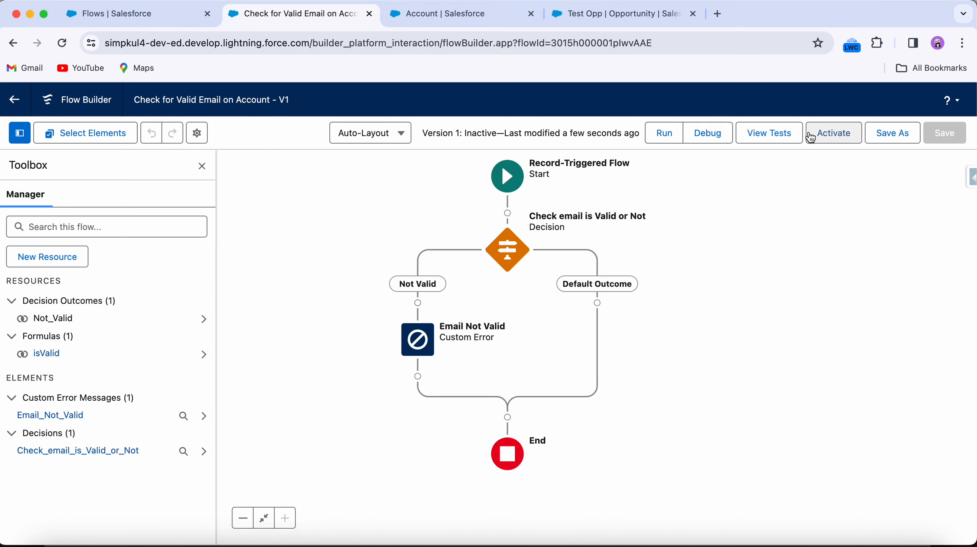
- Debug the flow as if the Test Party account were created, and activate the flow
{"action": "left_click", "coordinate": [710, 137]}
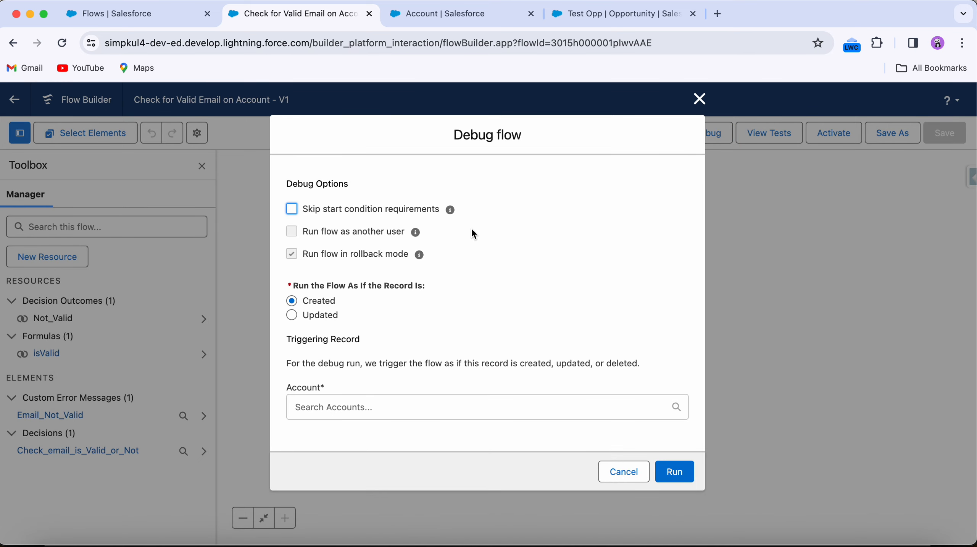
{"action": "left_click", "coordinate": [379, 400]}
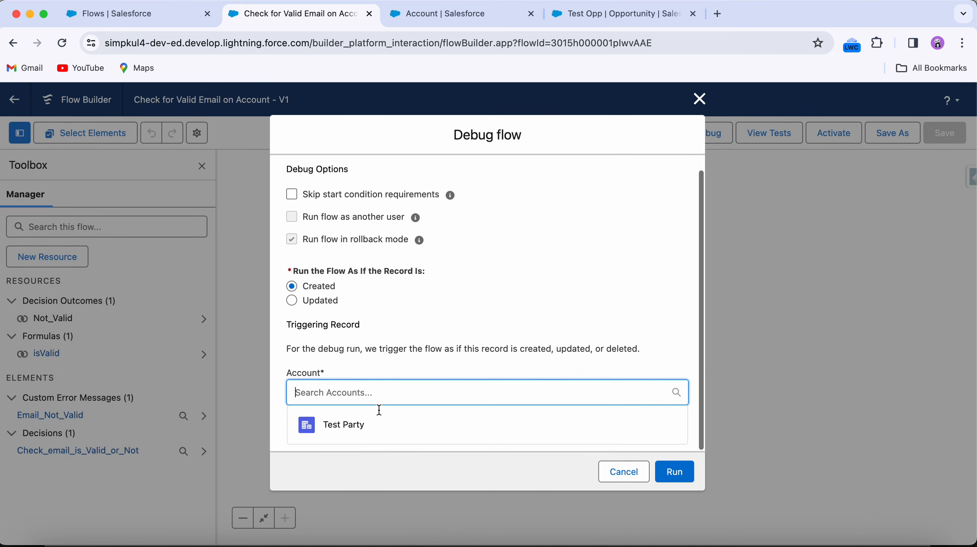
{"action": "left_click", "coordinate": [342, 426]}
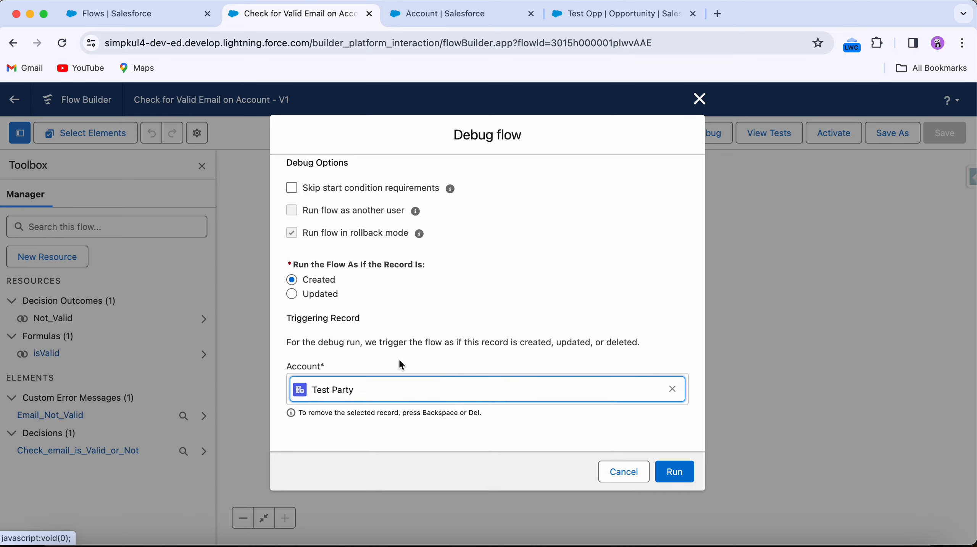
{"action": "left_click", "coordinate": [681, 475]}
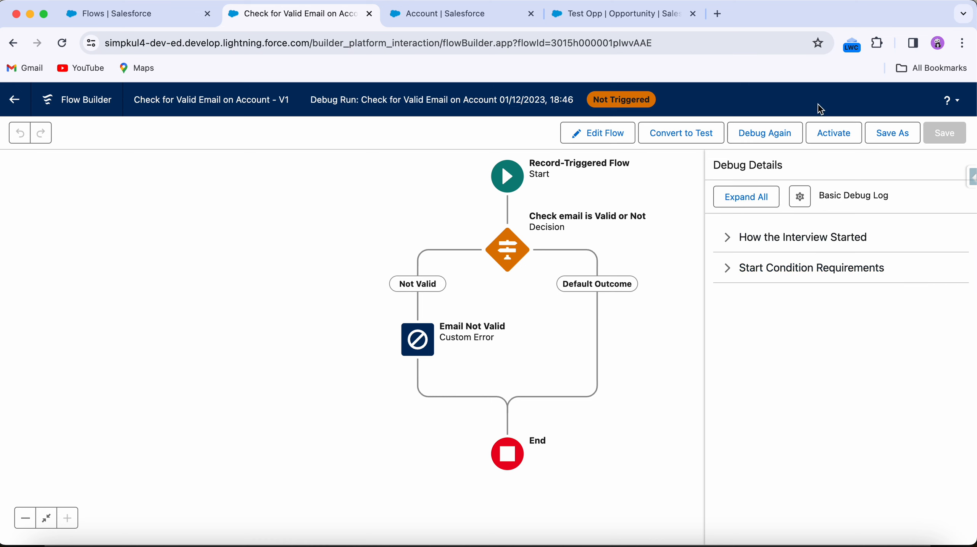
{"action": "left_click", "coordinate": [833, 134]}
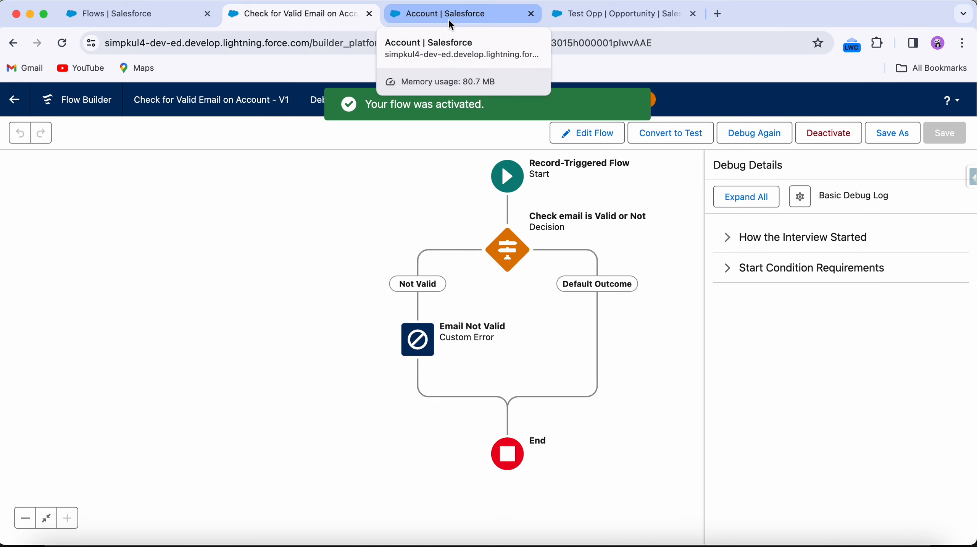
- Open the Test Party account record in the Sales app and show its details down to the Email field
{"action": "left_click", "coordinate": [628, 14]}
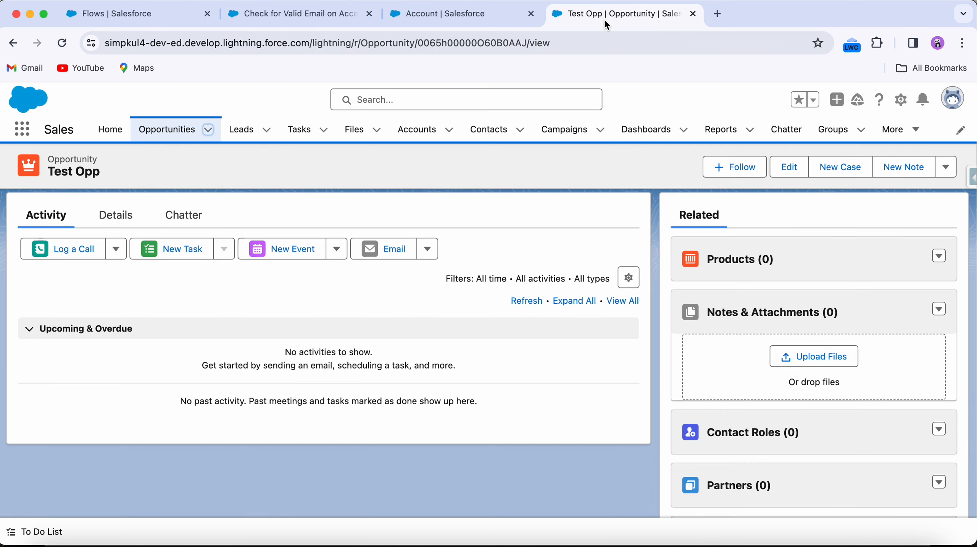
{"action": "left_click", "coordinate": [429, 130]}
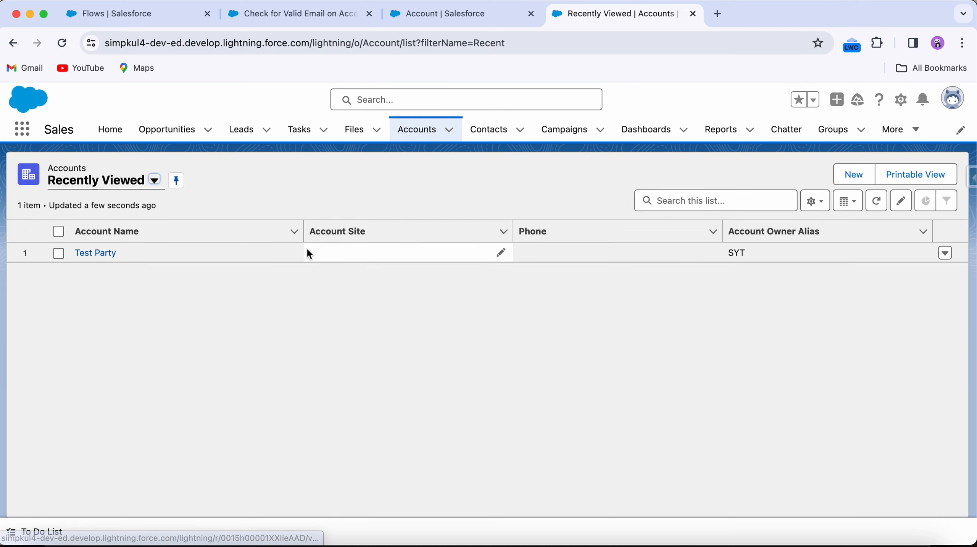
{"action": "left_click", "coordinate": [104, 253]}
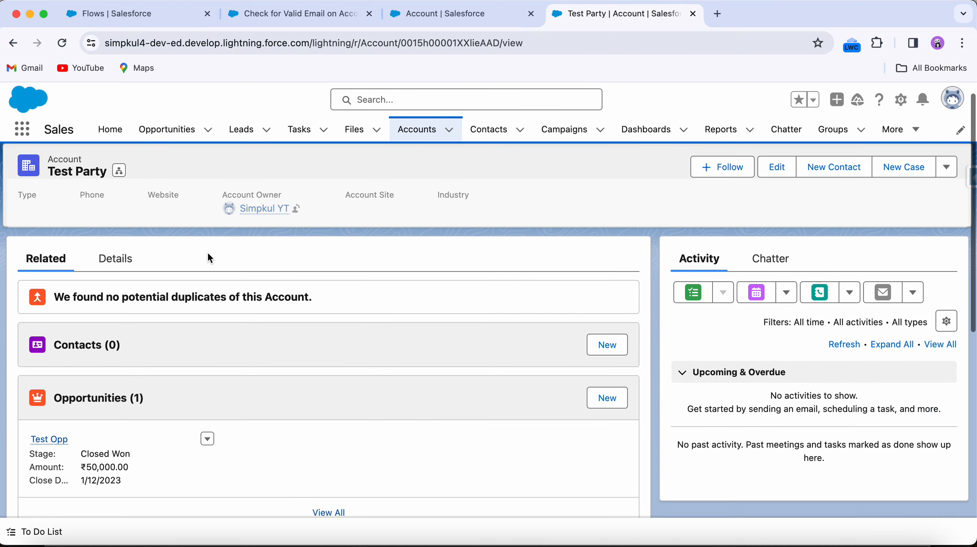
{"action": "left_click", "coordinate": [116, 279]}
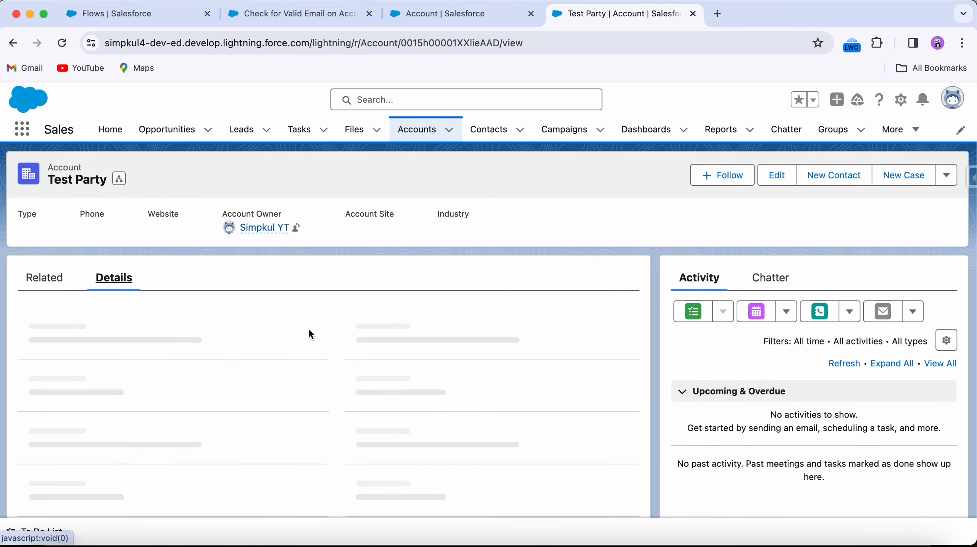
{"action": "scroll", "coordinate": [311, 334], "scroll_direction": "down", "scroll_amount": 10}
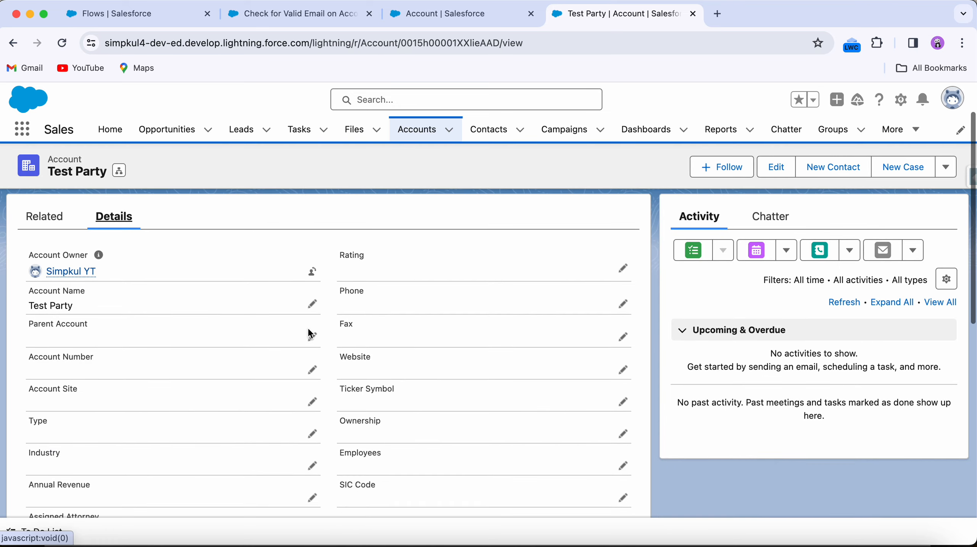
{"action": "scroll", "coordinate": [311, 334], "scroll_direction": "down", "scroll_amount": 2}
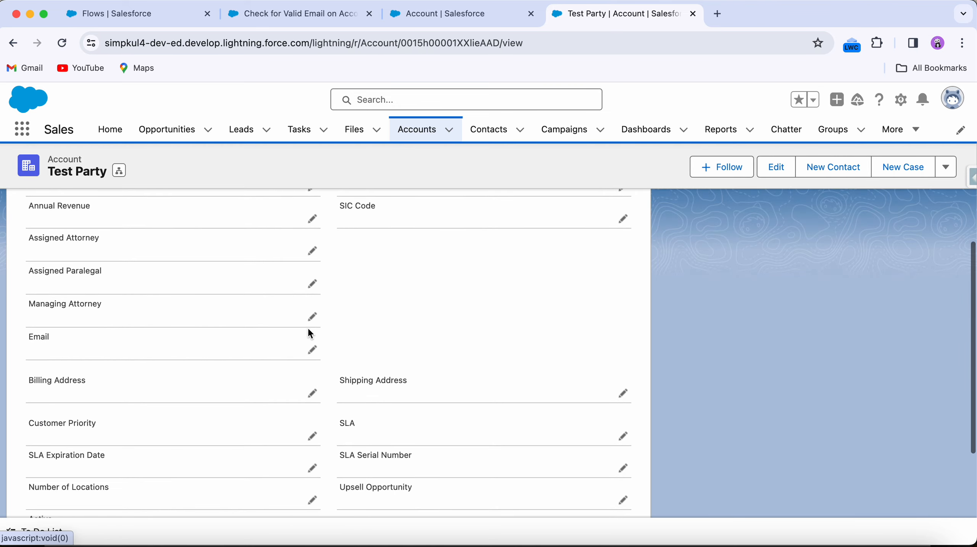
- Test the flow by entering the invalid value "gcuacudada" in the account's Email field and trying to save
{"action": "left_click", "coordinate": [313, 348]}
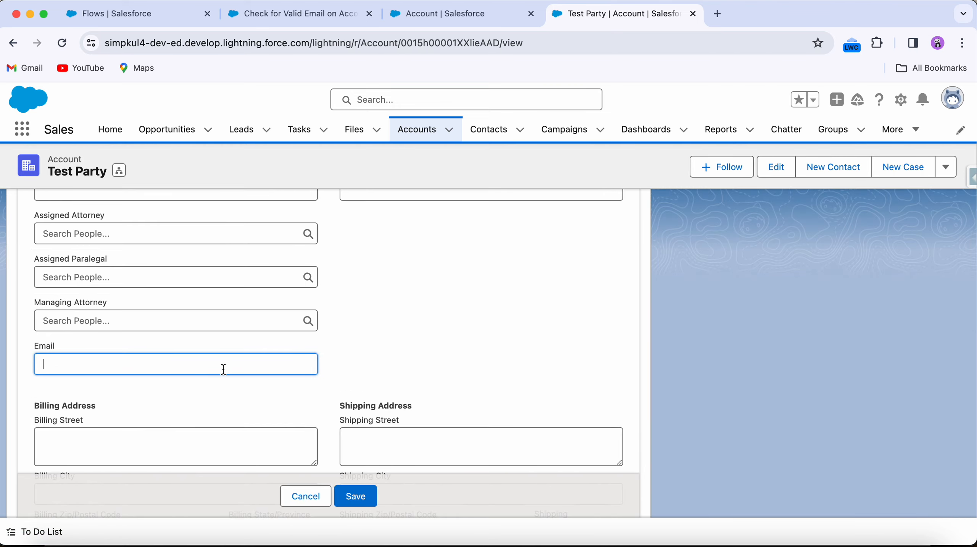
{"action": "scroll", "coordinate": [407, 326], "scroll_direction": "up", "scroll_amount": 6}
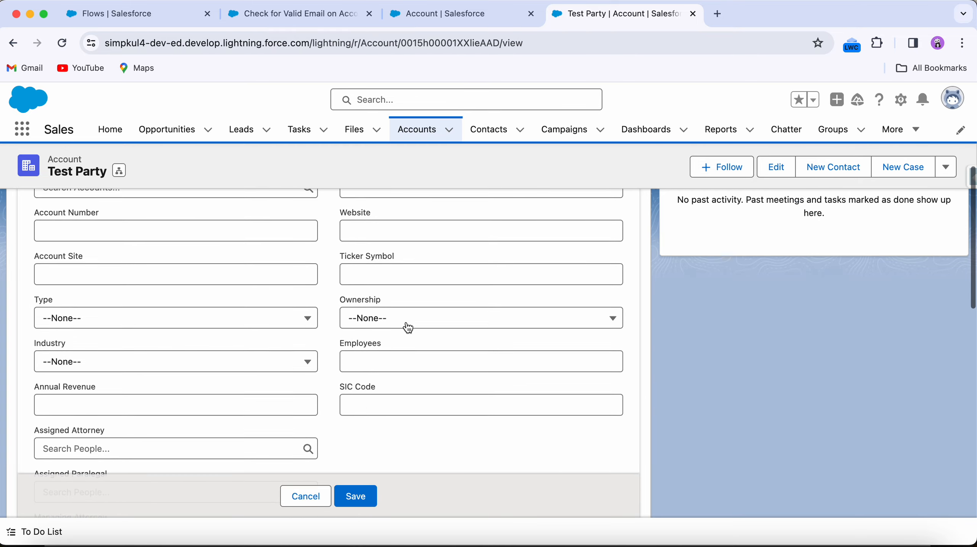
{"action": "scroll", "coordinate": [407, 323], "scroll_direction": "down", "scroll_amount": 6}
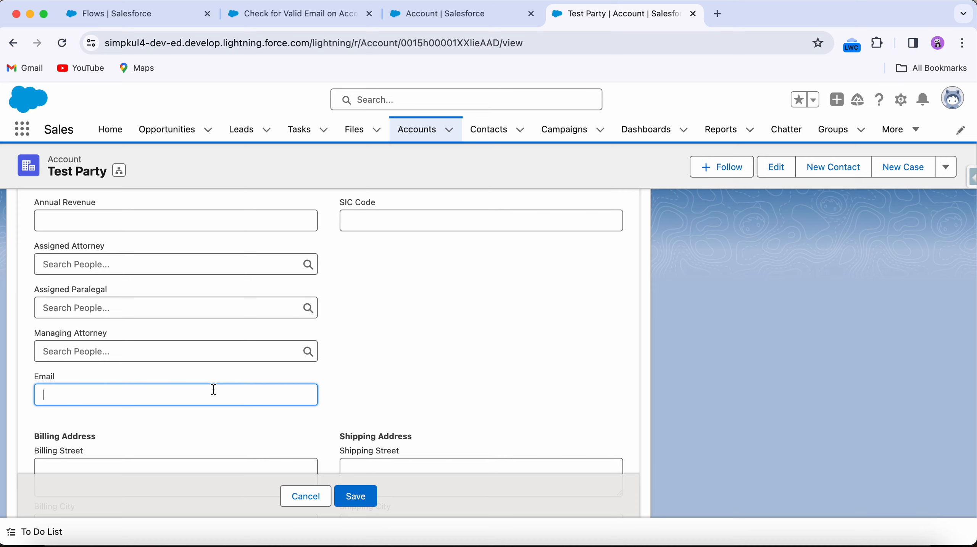
{"action": "type", "text": "gcuacuda"}
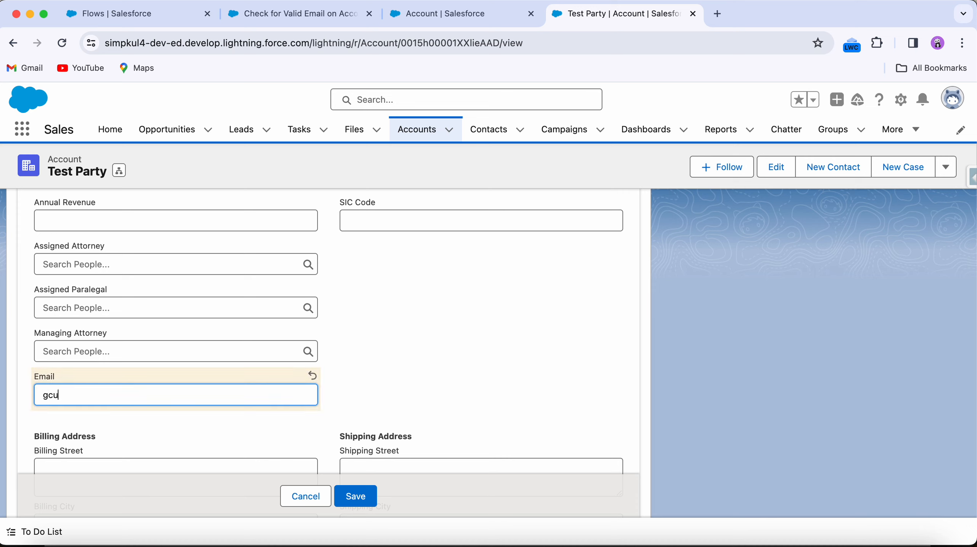
{"action": "type", "text": "da"}
{"action": "left_click", "coordinate": [355, 496]}
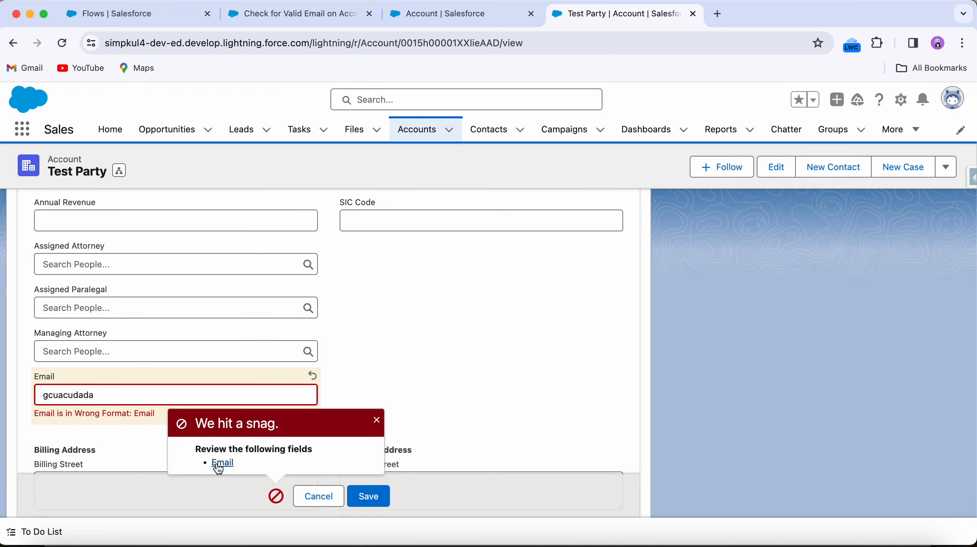
- Replace the invalid Email value with a correctly formatted sample email address and save the account
{"action": "left_click", "coordinate": [104, 392]}
{"action": "left_click_drag", "start_coordinate": [104, 392], "coordinate": [1, 389]}
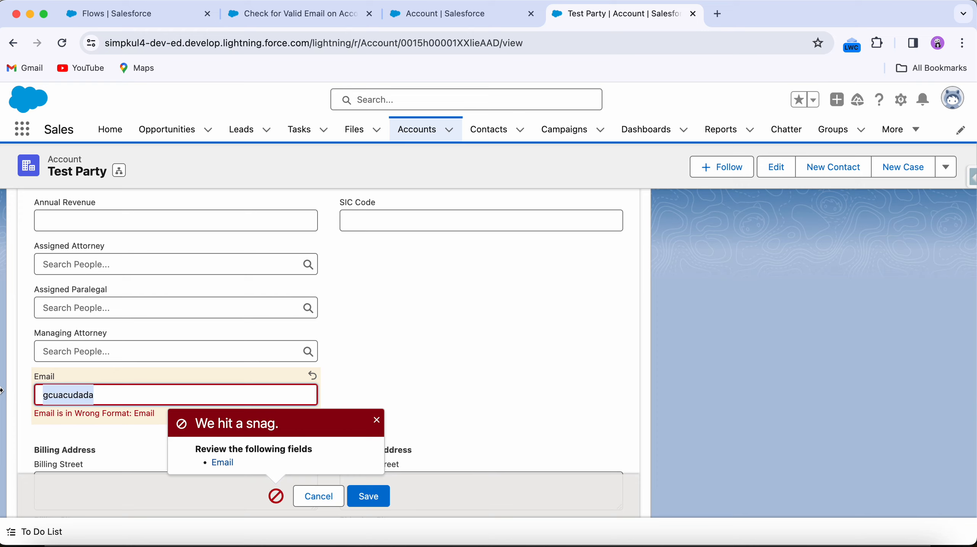
{"action": "type", "text": "text"}
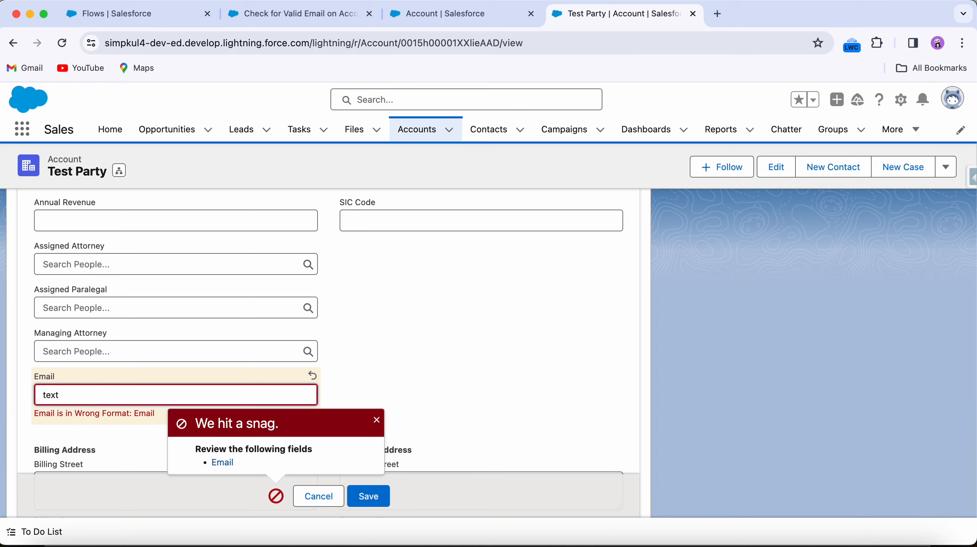
{"action": "type", "text": "@example.cm"}
{"action": "key", "text": "BackSpace"}
{"action": "key", "text": "BackSpace"}
{"action": "type", "text": "com"}
{"action": "left_click", "coordinate": [370, 496]}
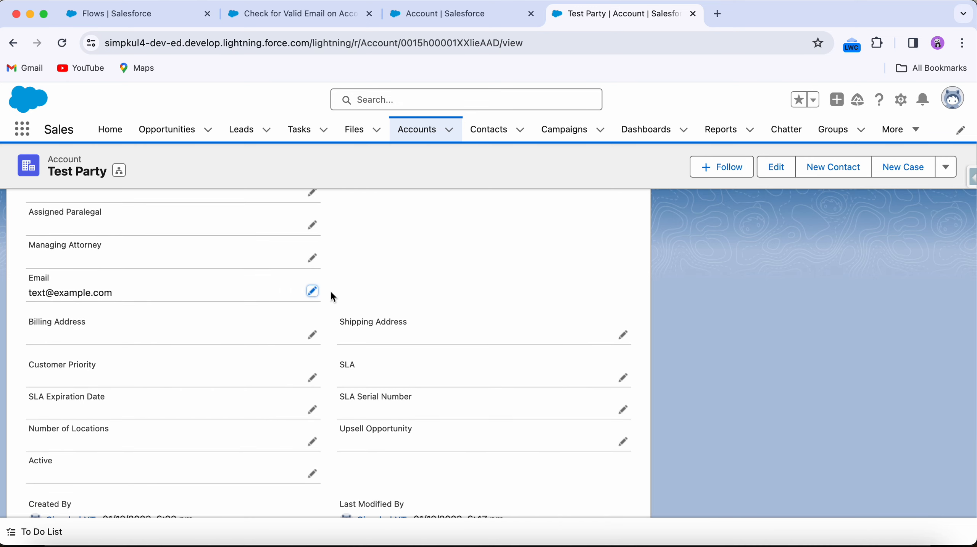
- Clear the Test Party account's Email field and save the record with it blank
{"action": "left_click", "coordinate": [312, 291]}
{"action": "left_click_drag", "start_coordinate": [131, 305], "coordinate": [4, 306]}
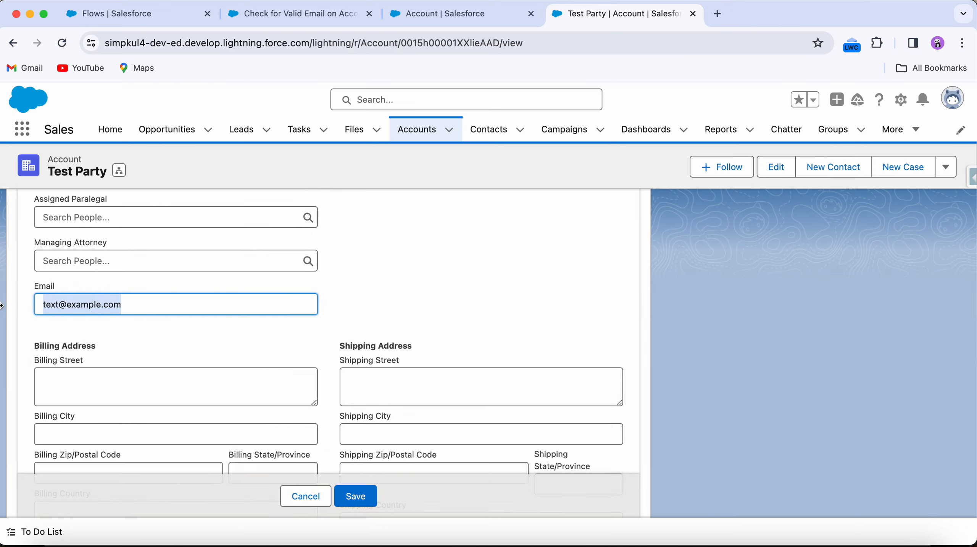
{"action": "key", "text": "BackSpace"}
{"action": "left_click", "coordinate": [354, 495]}
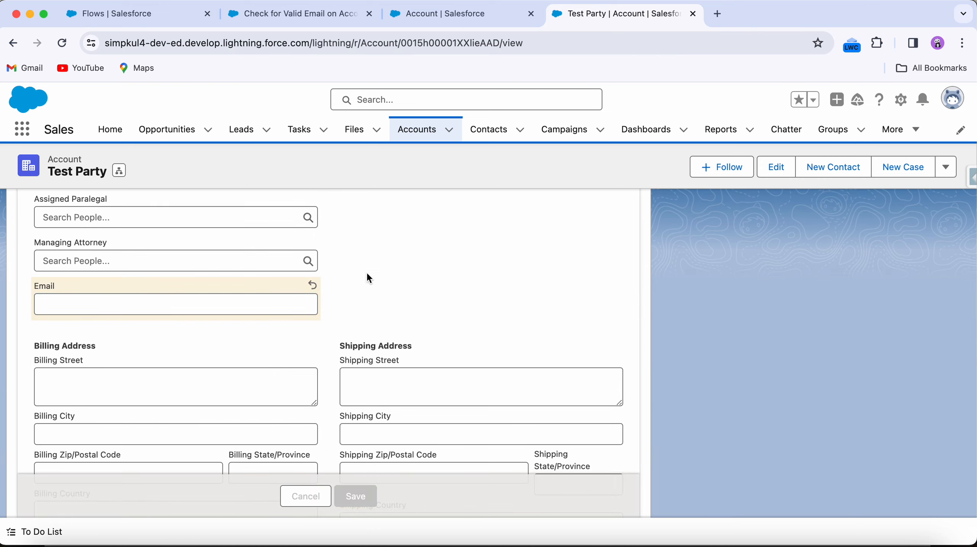
{"action": "scroll", "coordinate": [189, 204], "scroll_direction": "up", "scroll_amount": 5}
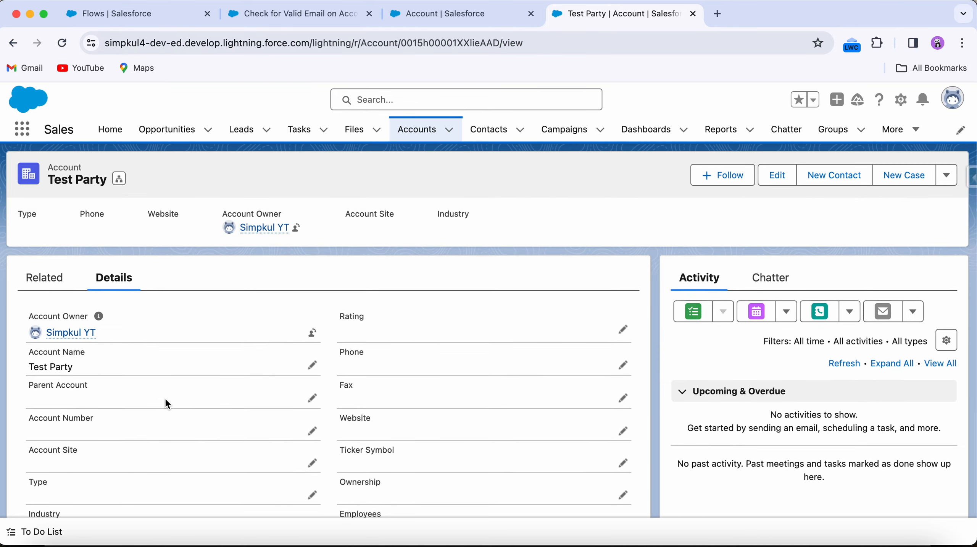
{"action": "scroll", "coordinate": [165, 398], "scroll_direction": "down", "scroll_amount": 4}
{"action": "scroll", "coordinate": [165, 398], "scroll_direction": "up", "scroll_amount": 2}
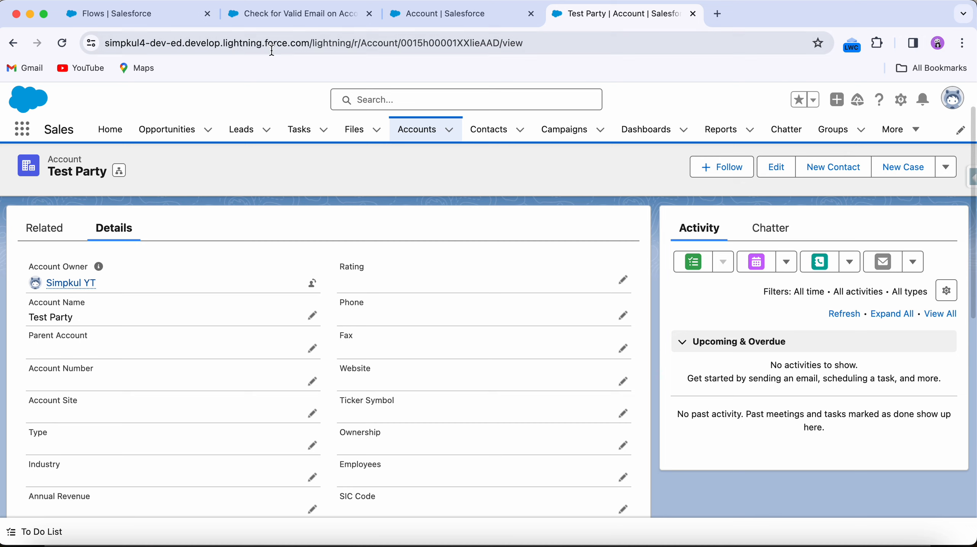
- Return to the flow and review its Start, Check email is Valid or Not decision and Email Not Valid error elements
{"action": "left_click", "coordinate": [259, 15]}
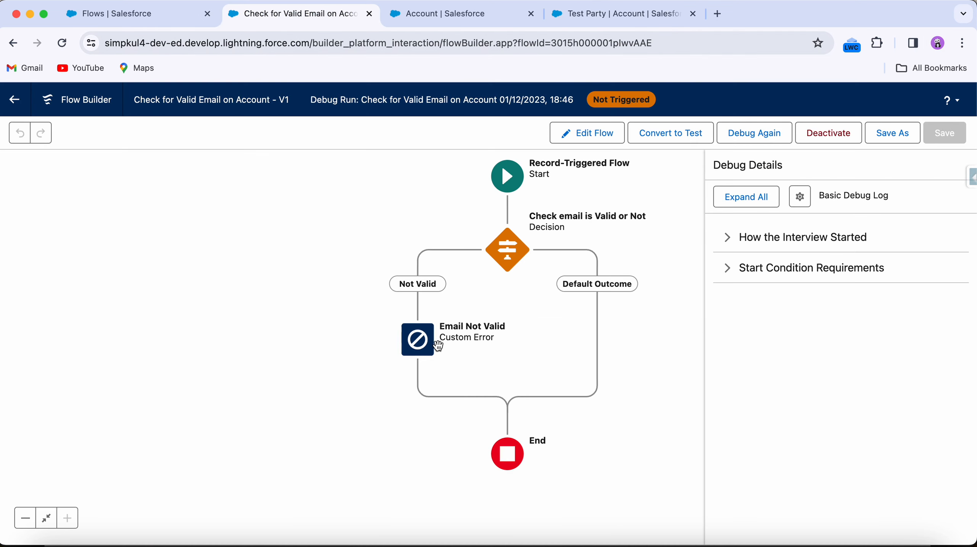
{"action": "left_click", "coordinate": [315, 225]}
{"action": "left_click_drag", "start_coordinate": [315, 226], "coordinate": [224, 225]}
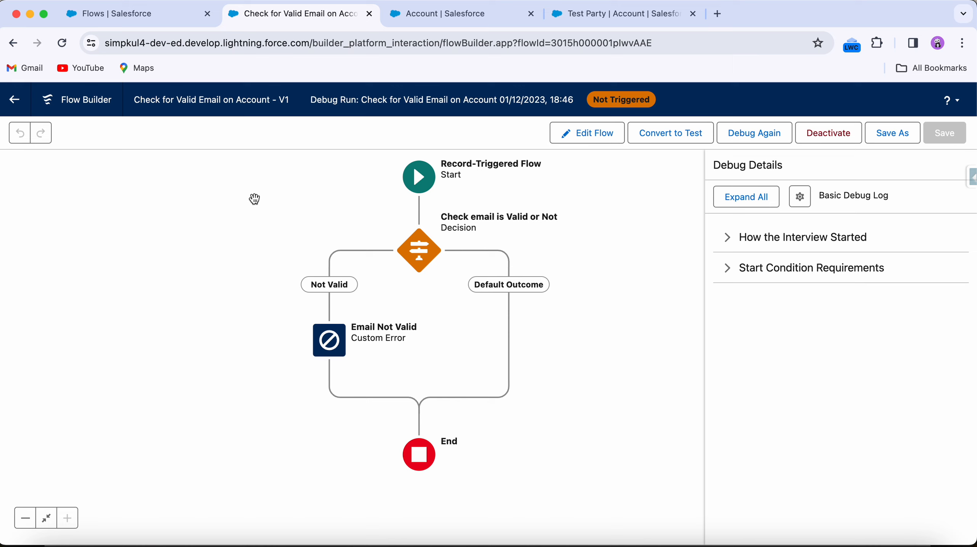
{"action": "left_click", "coordinate": [417, 178]}
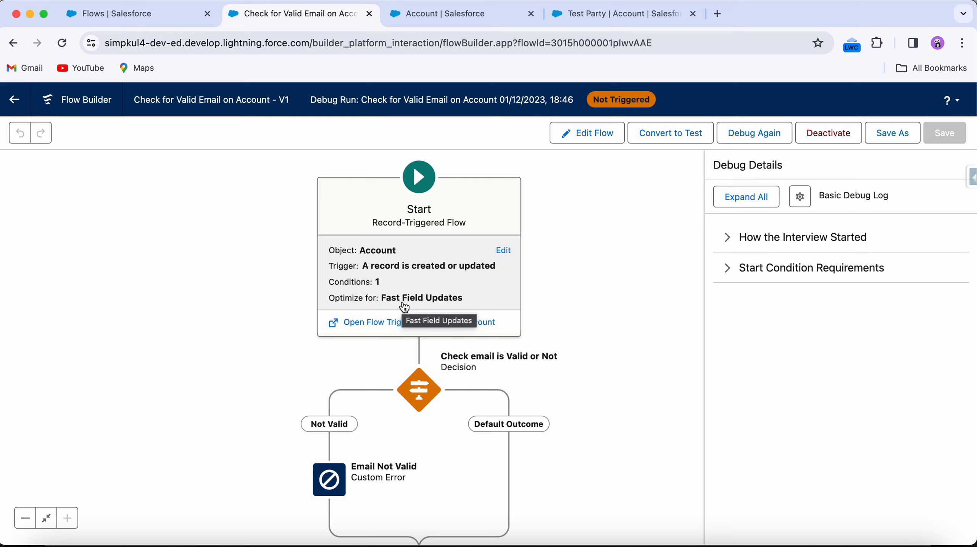
{"action": "left_click", "coordinate": [422, 391]}
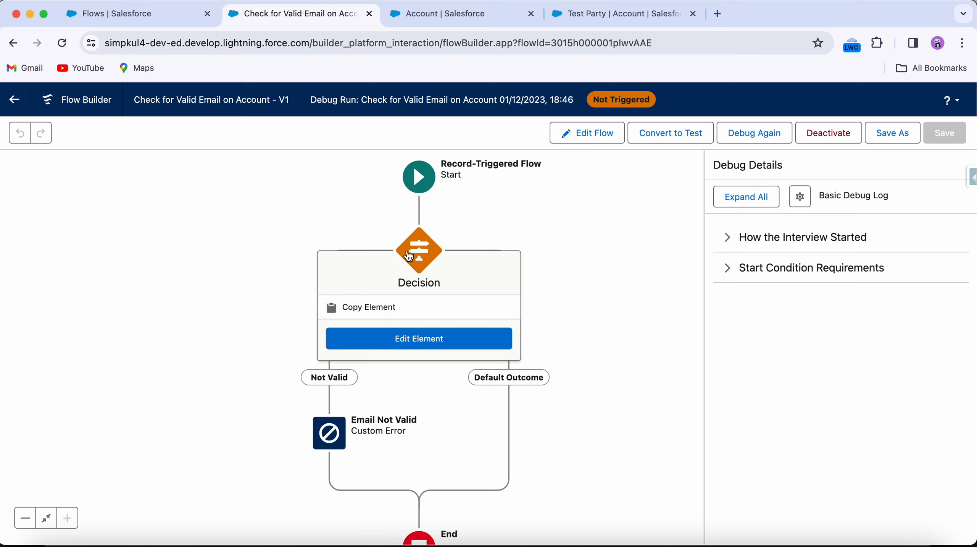
{"action": "left_click", "coordinate": [337, 440]}
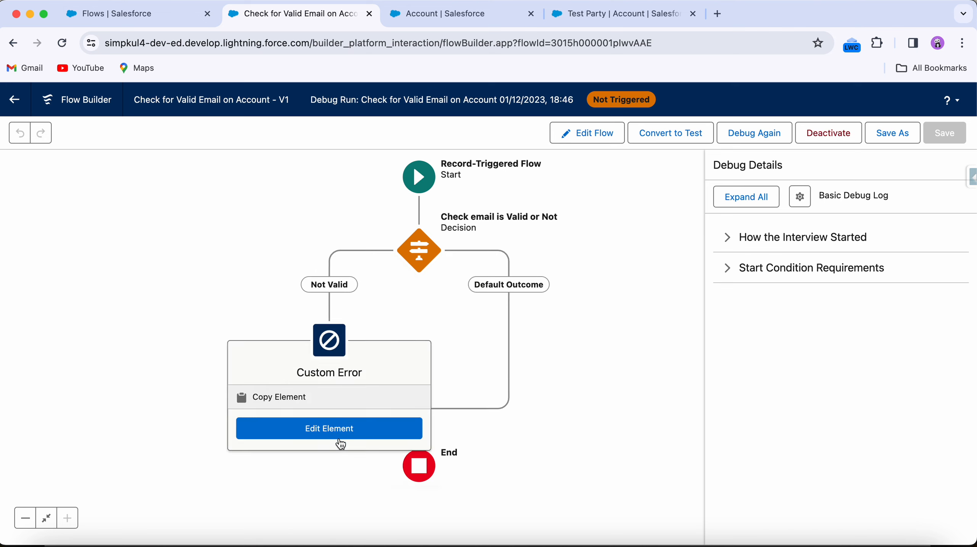